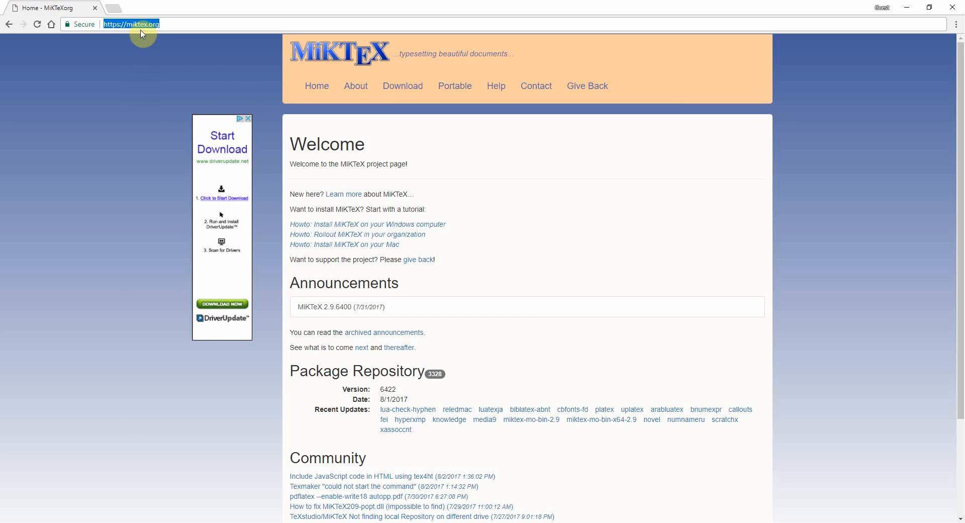
Download the Windows installer basic-miktex-2.9.6361-x64.exe from the MiKTeX website.
left_click(403, 86)
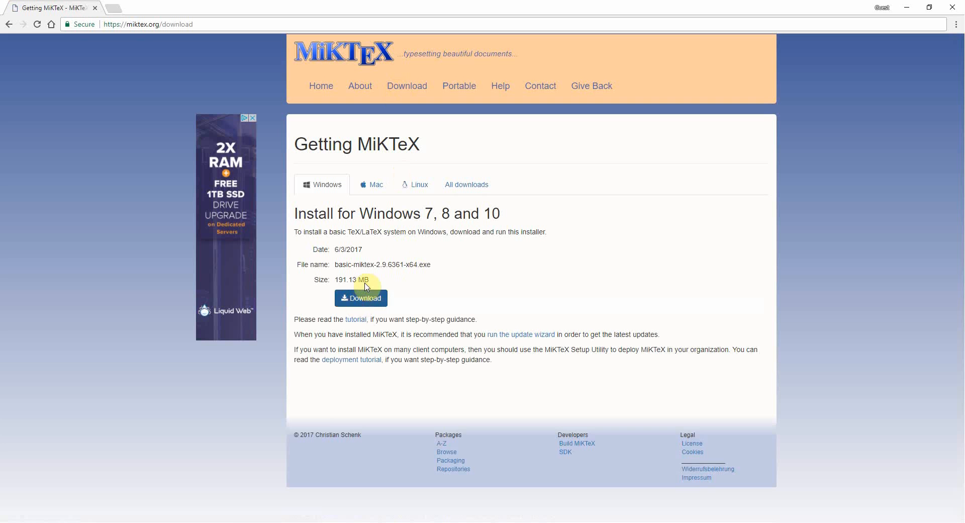
left_click(375, 299)
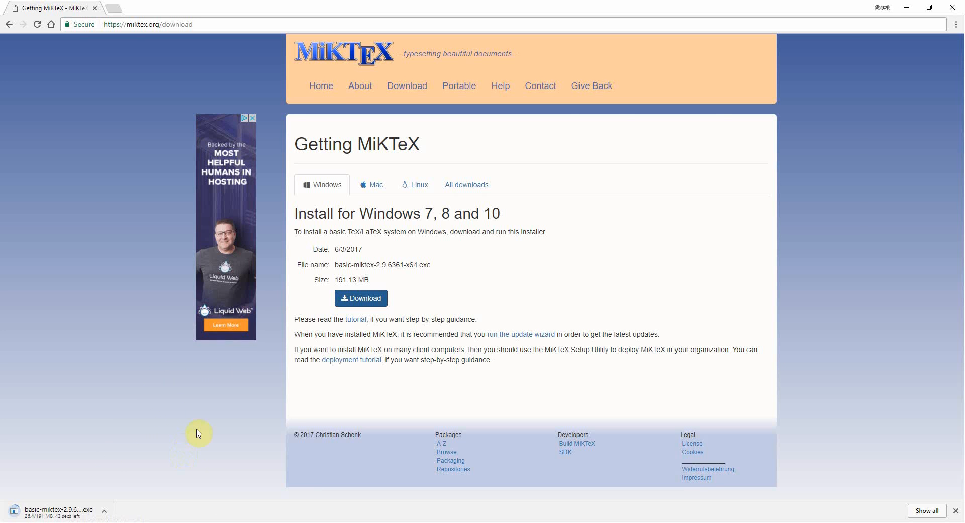
key("alt+Tab")
key("alt+Tab")
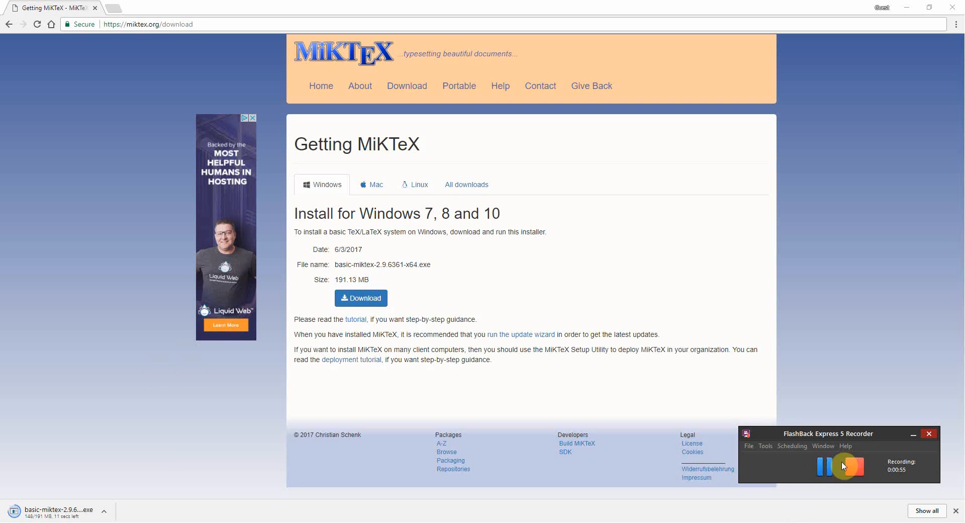
left_click(827, 467)
left_click(830, 466)
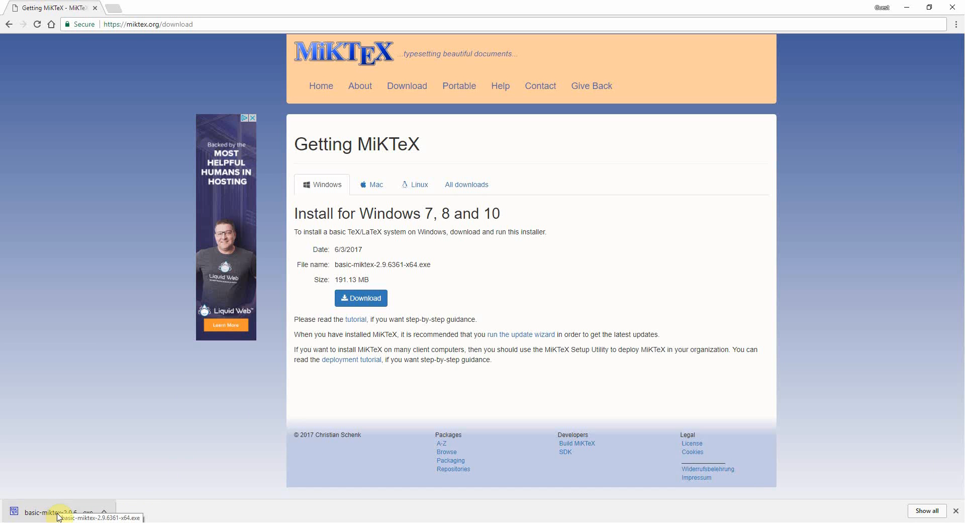
Run the downloaded MiKTeX installer and accept the MiKTeX copying conditions.
left_click(104, 512)
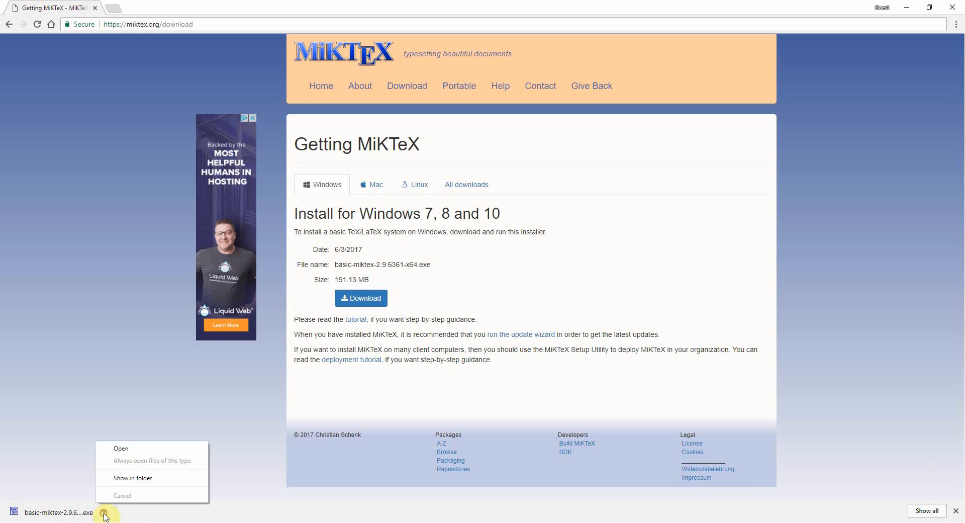
left_click(79, 466)
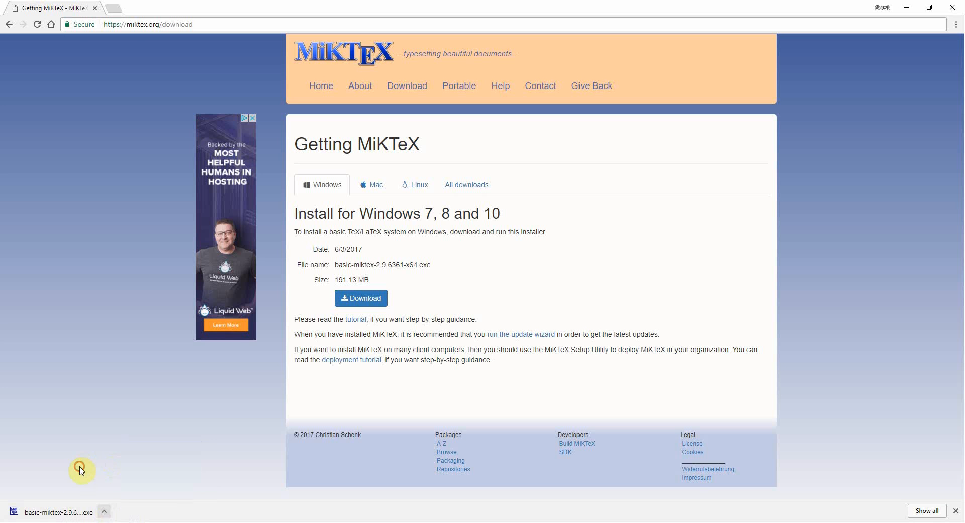
left_click(75, 514)
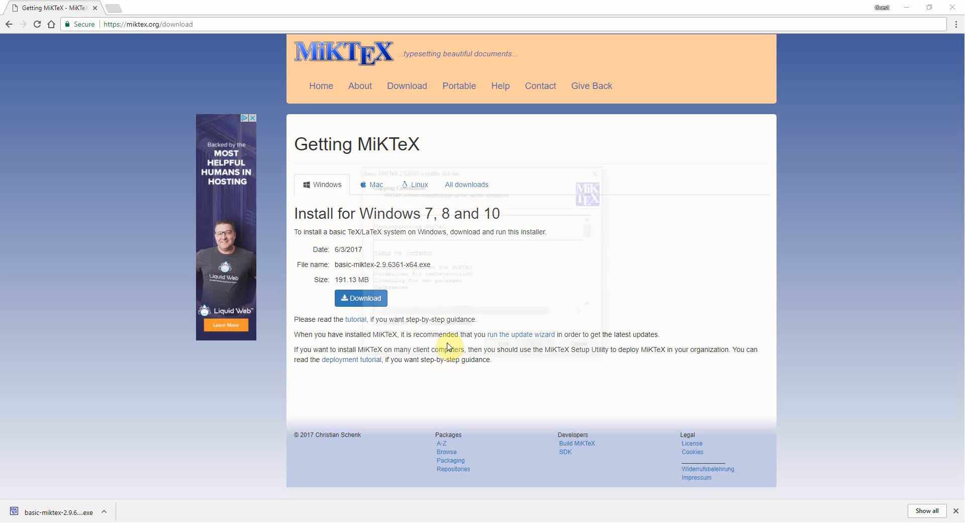
left_click(449, 327)
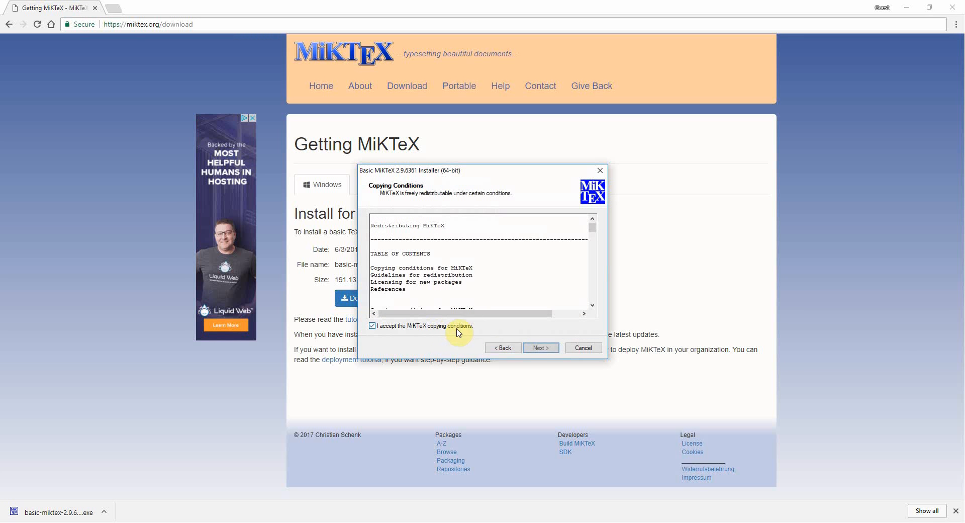
Proceed with installing MiKTeX for anyone who uses this computer, keeping C:\Program Files\MiKTeX 2.9 as the installation directory.
left_click(535, 349)
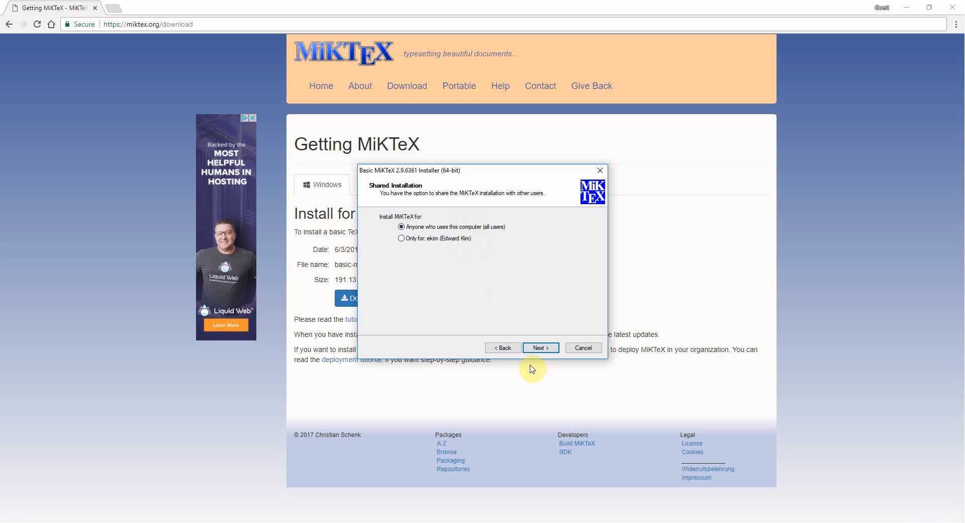
left_click(543, 348)
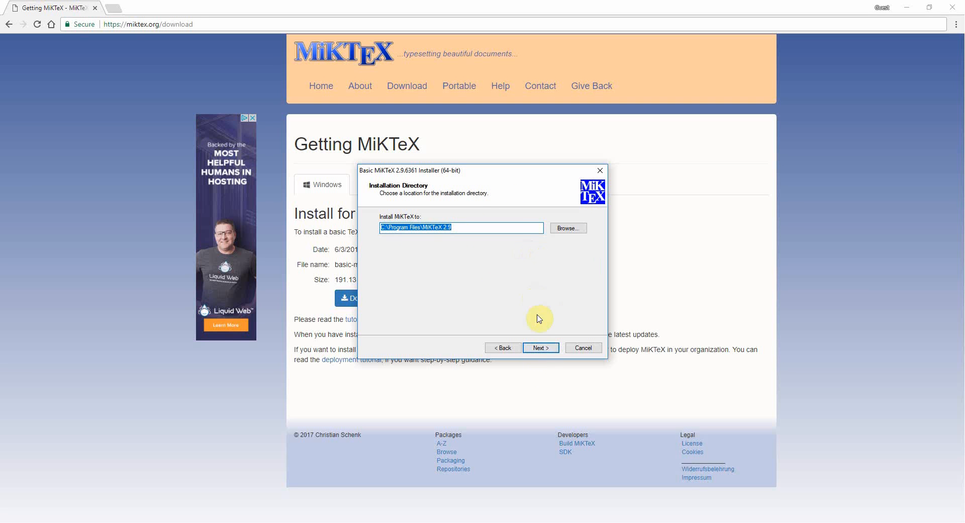
left_click(540, 348)
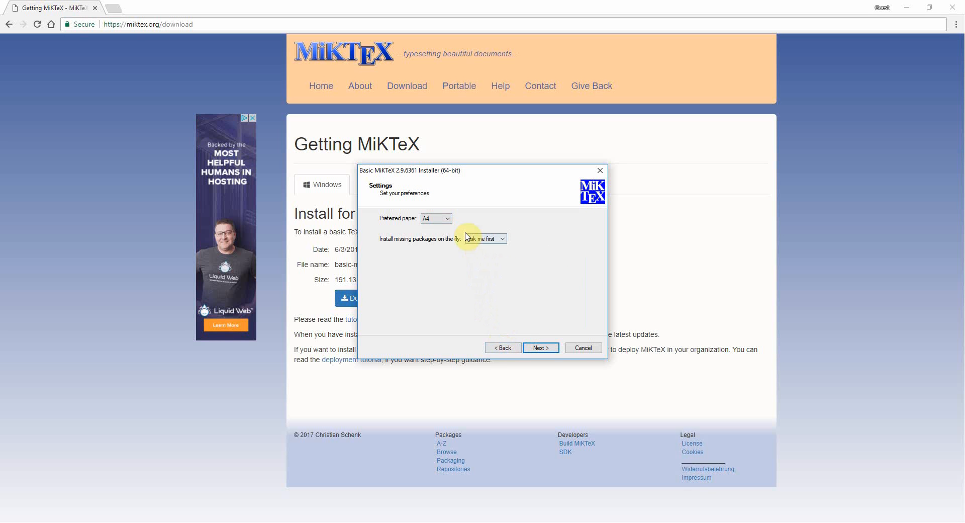
Set the preferred paper to Letter and installing missing packages on-the-fly to Yes, and continue to the settings review.
left_click(447, 220)
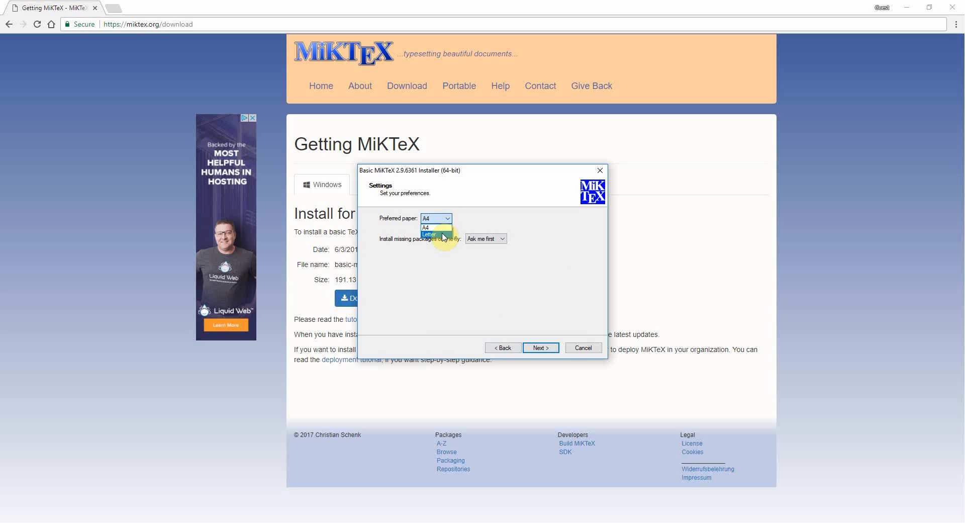
left_click(442, 235)
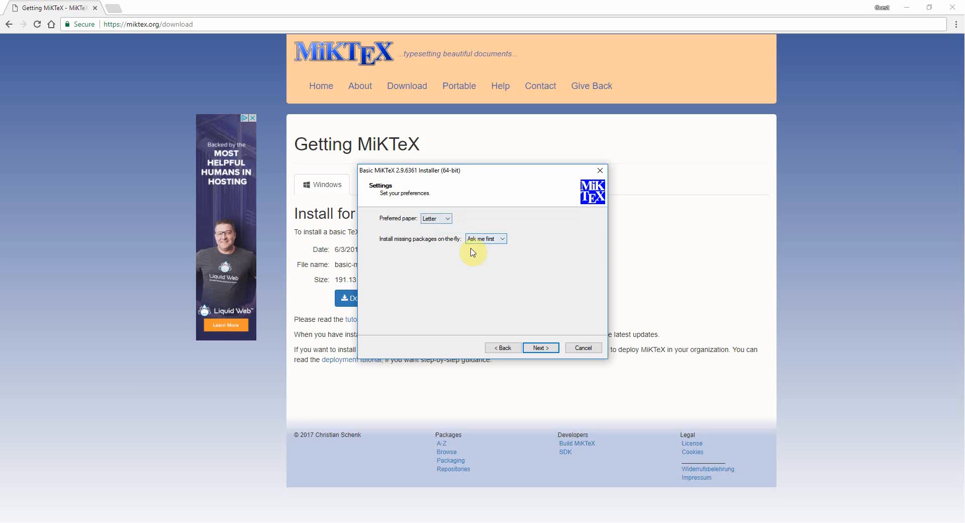
left_click(502, 242)
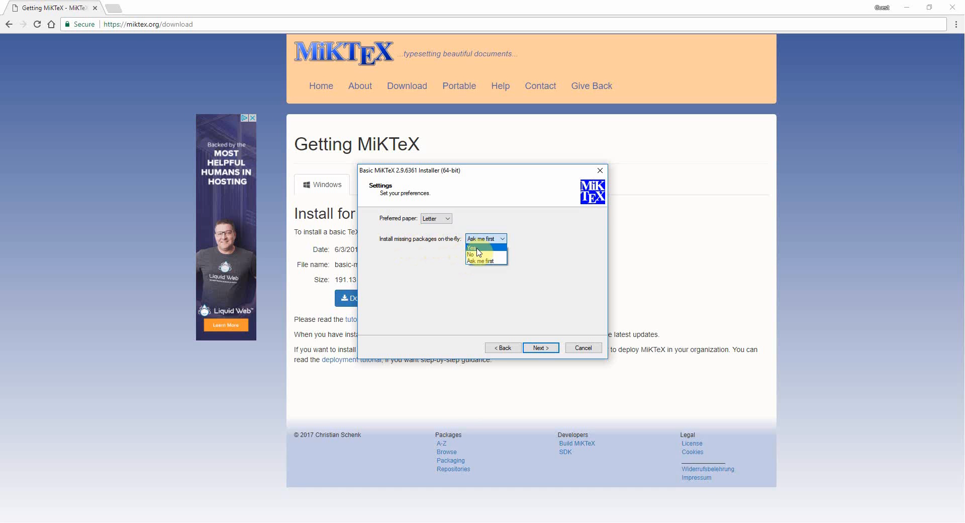
left_click(477, 249)
left_click(504, 240)
left_click(494, 250)
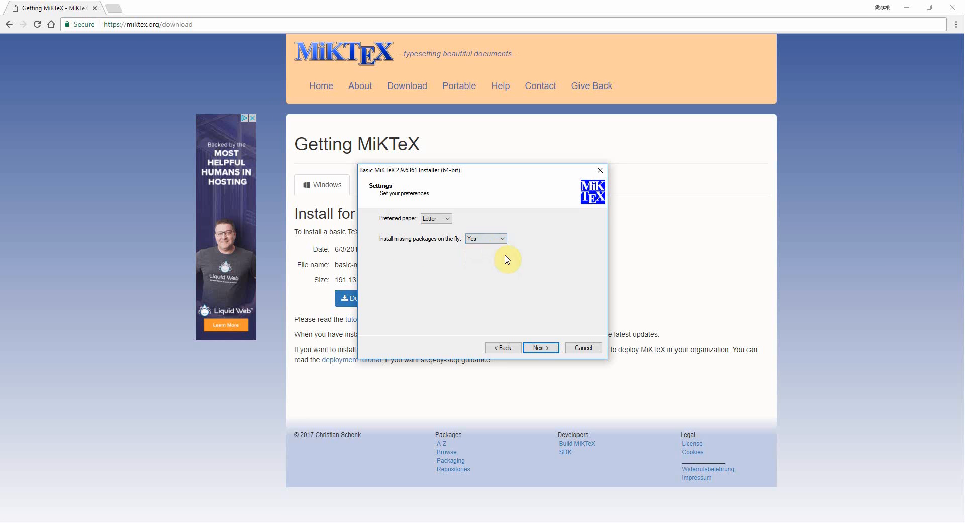
left_click(502, 239)
left_click(501, 247)
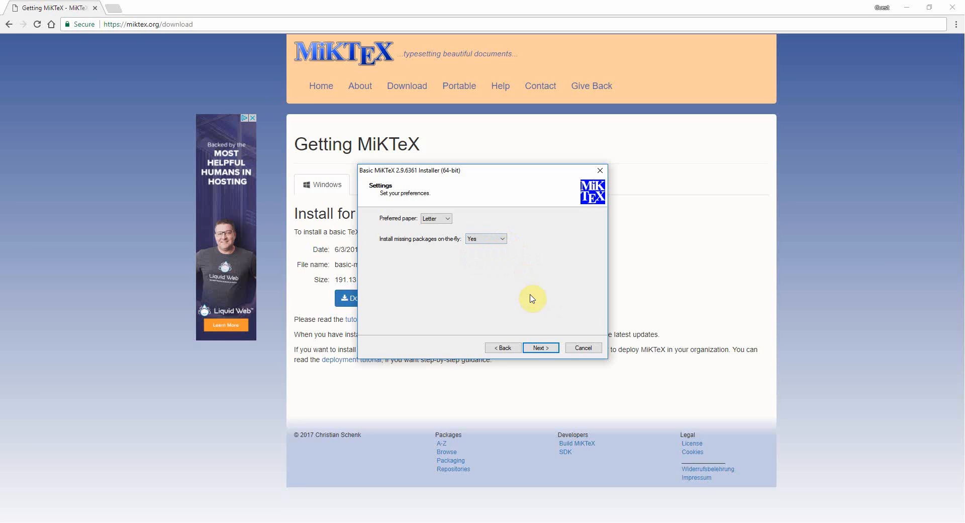
left_click(547, 349)
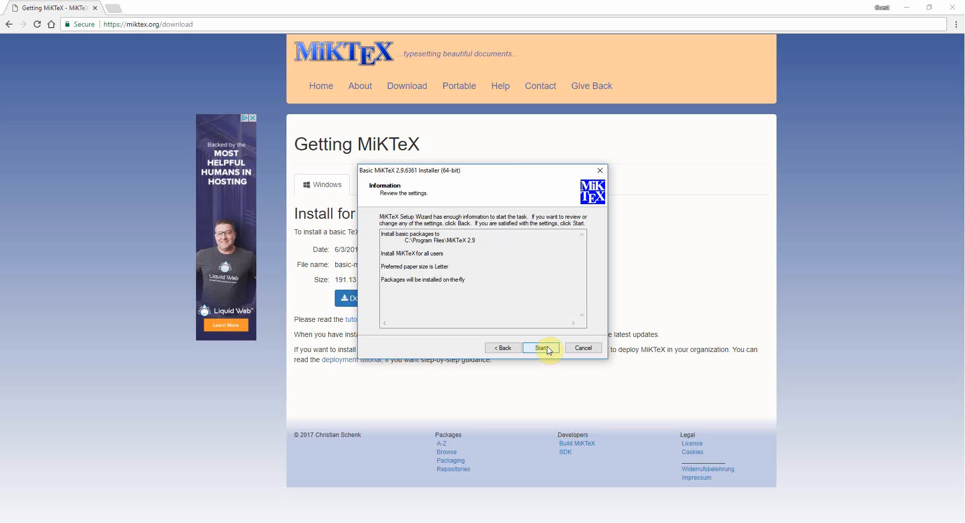
Start the MiKTeX installation with the reviewed settings and close the setup wizard once it completes.
left_click(547, 349)
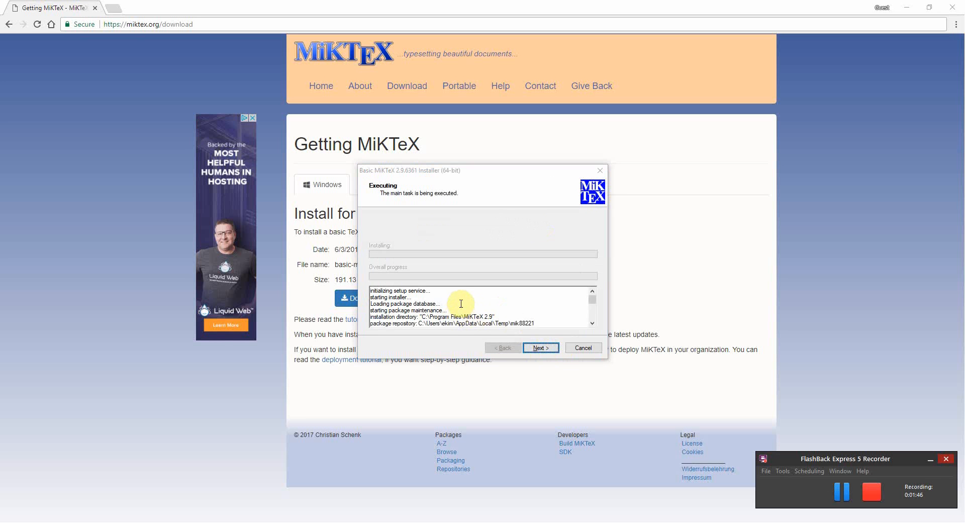
left_click(483, 317)
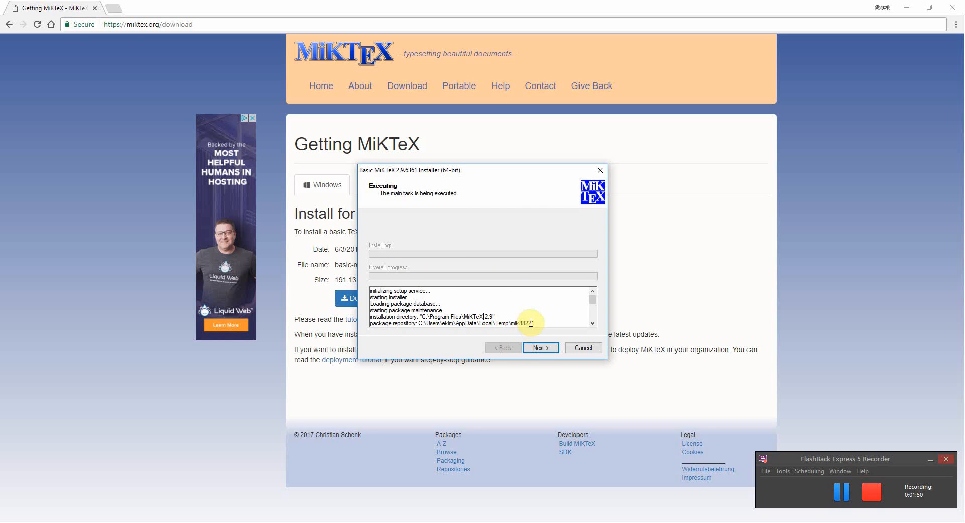
left_click(539, 348)
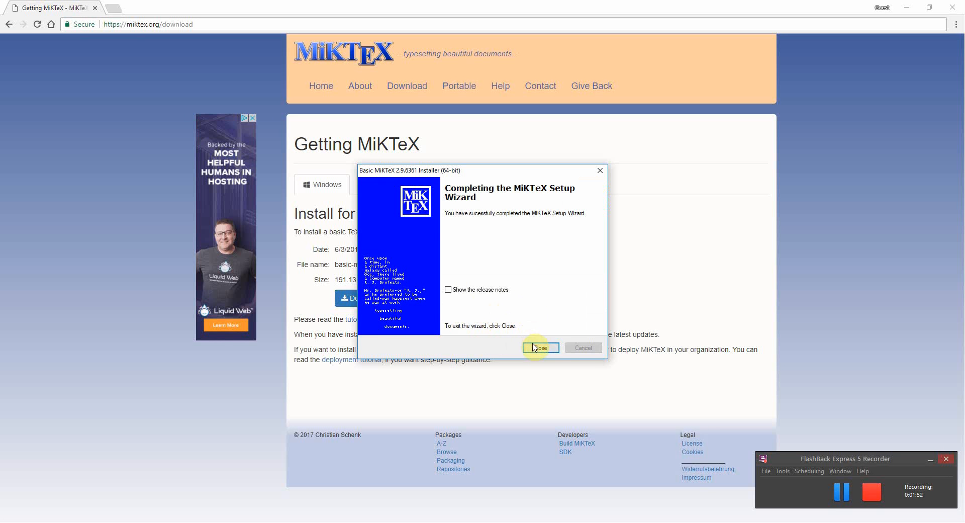
left_click(534, 347)
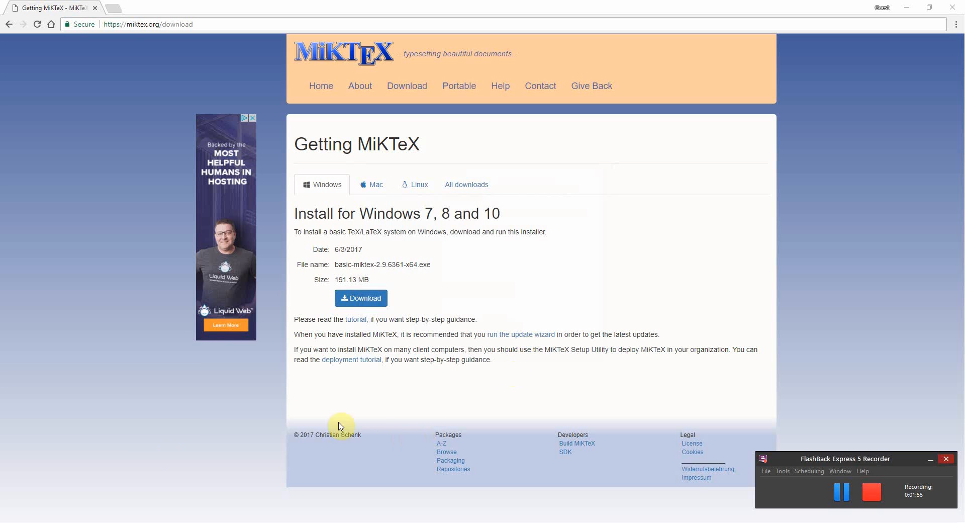
Search Windows for "texwork" and launch the TeXworks desktop app.
left_click(119, 517)
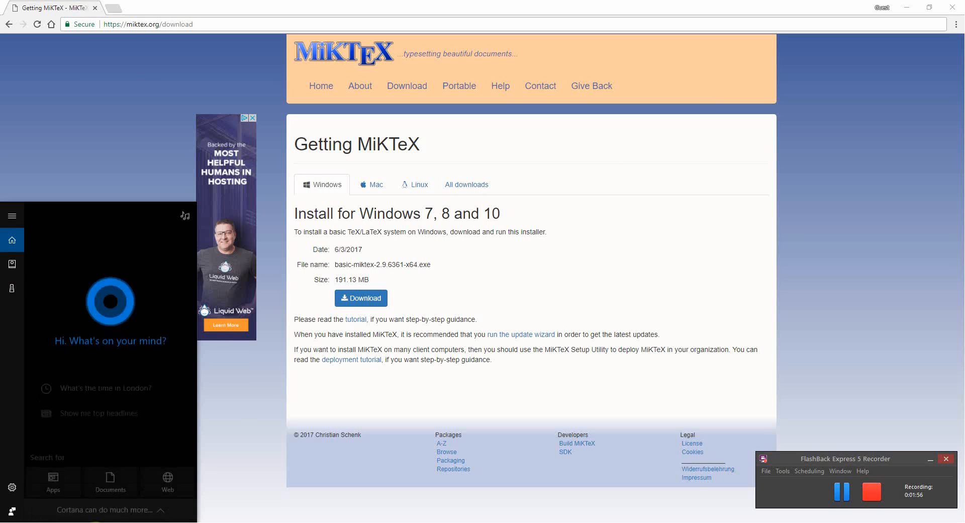
type("texwork")
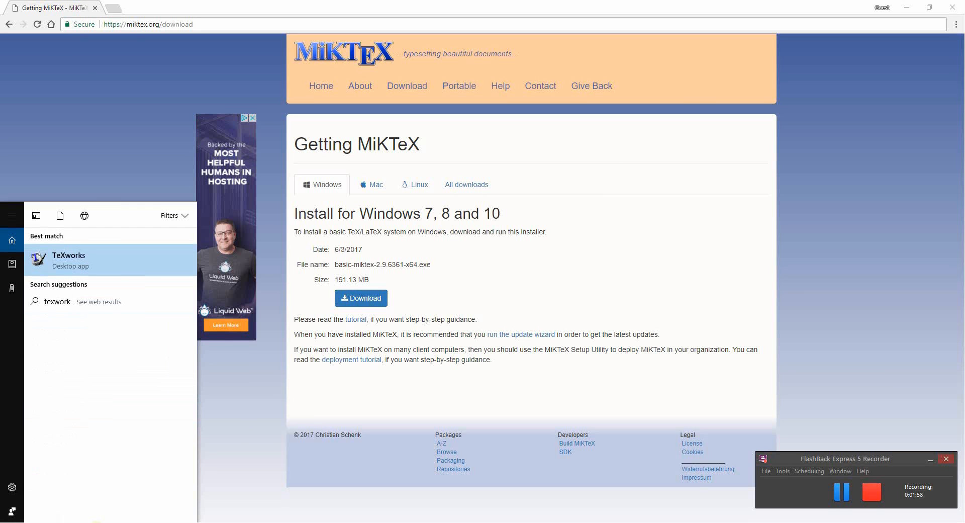
left_click(85, 267)
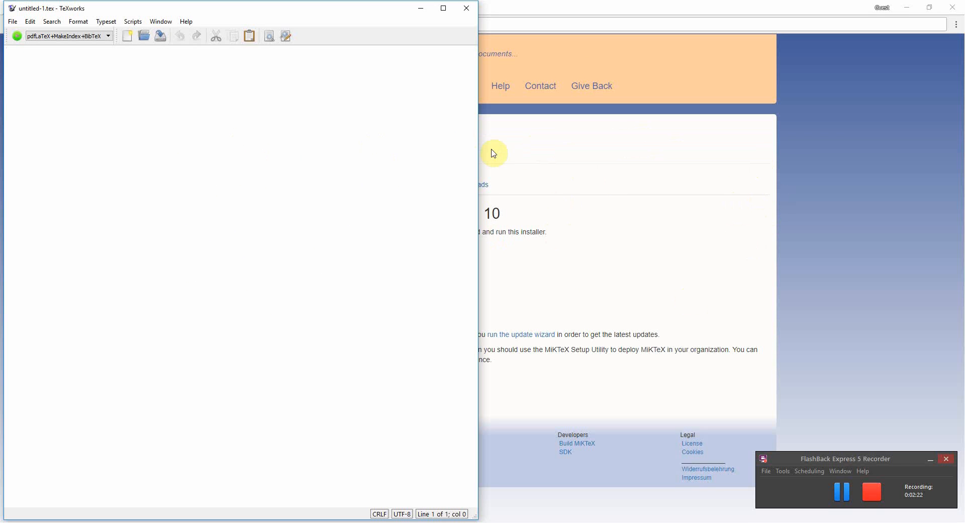
Write \documentclass{article} as the first line of the new document, followed by a blank line.
type("\\docum")
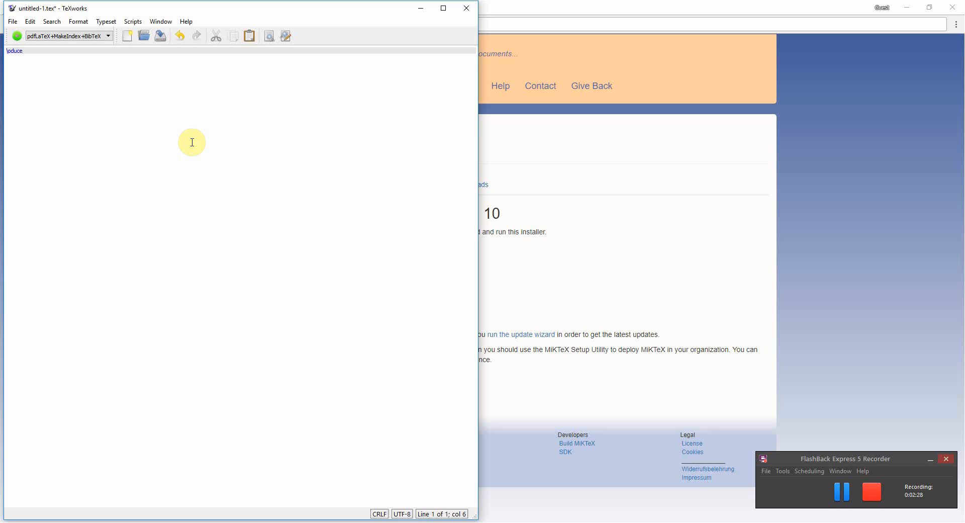
type("entclass")
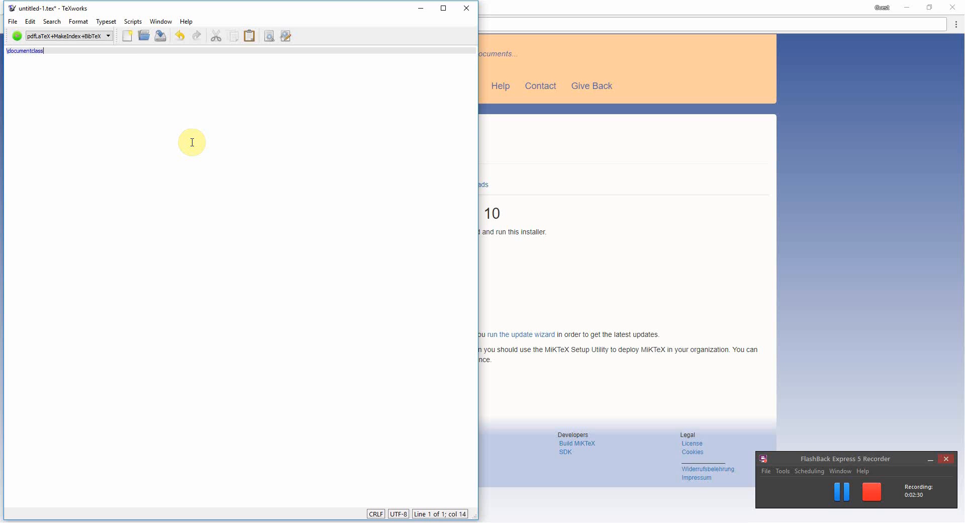
type("{article")
key("Return")
key("Return")
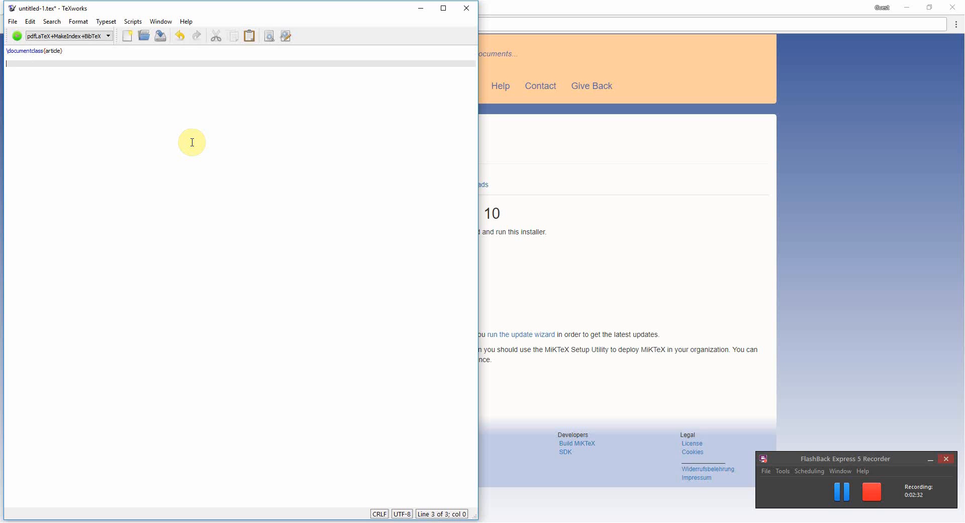
Add the document environment below the class line with \begin{document} and \end{document}, separated by a blank line.
type("\\begin{docume")
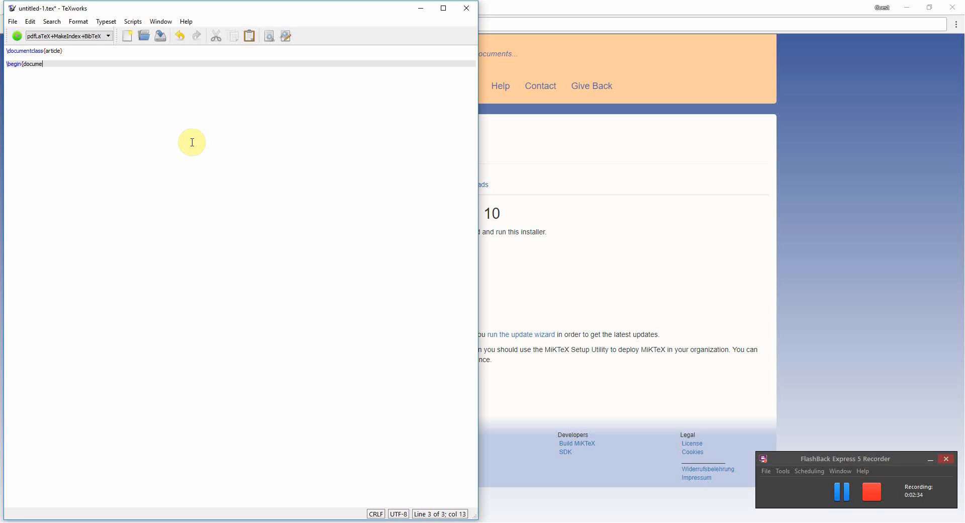
type("nt}")
key("Return")
key("Return")
type("\\end{document}")
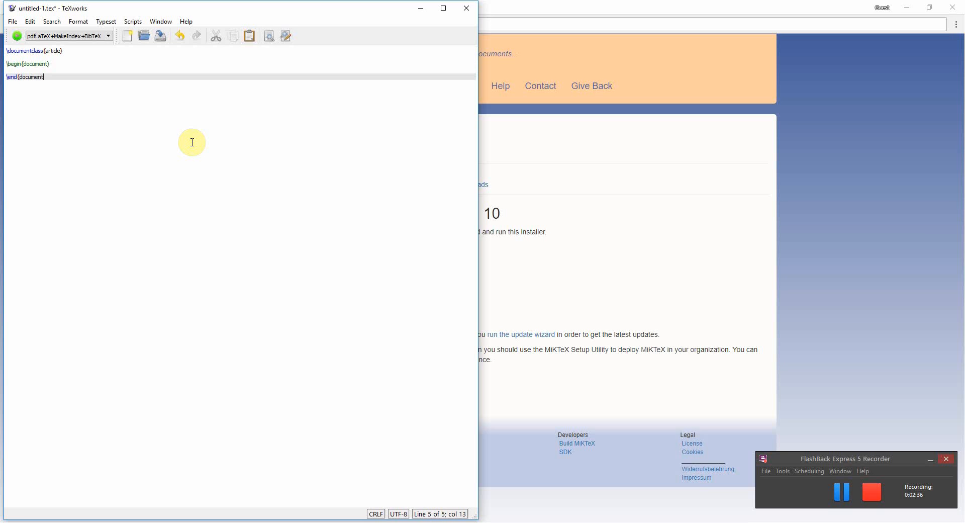
Insert the text "Hello!" inside the document environment, with blank lines around it.
key("Up")
key("Return")
key("Return")
key("Up")
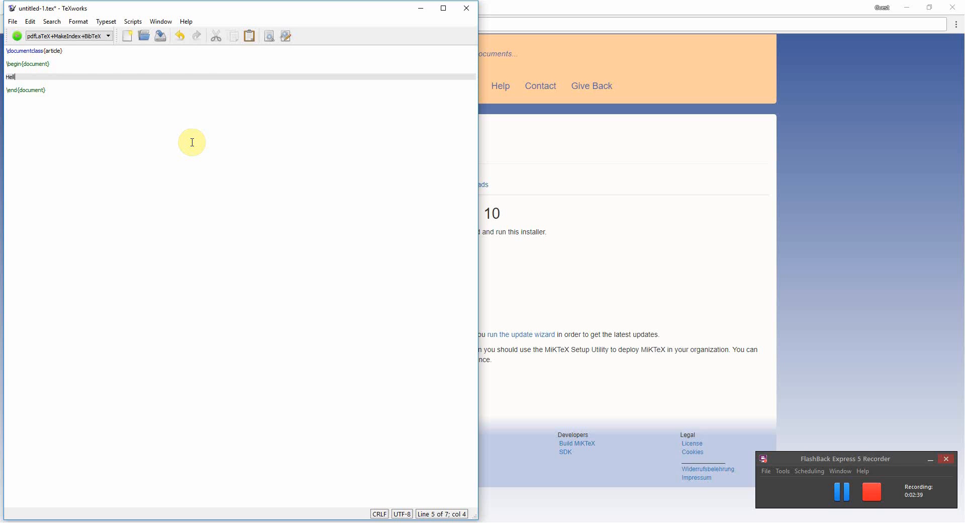
key("Up")
key("Up")
key("Up")
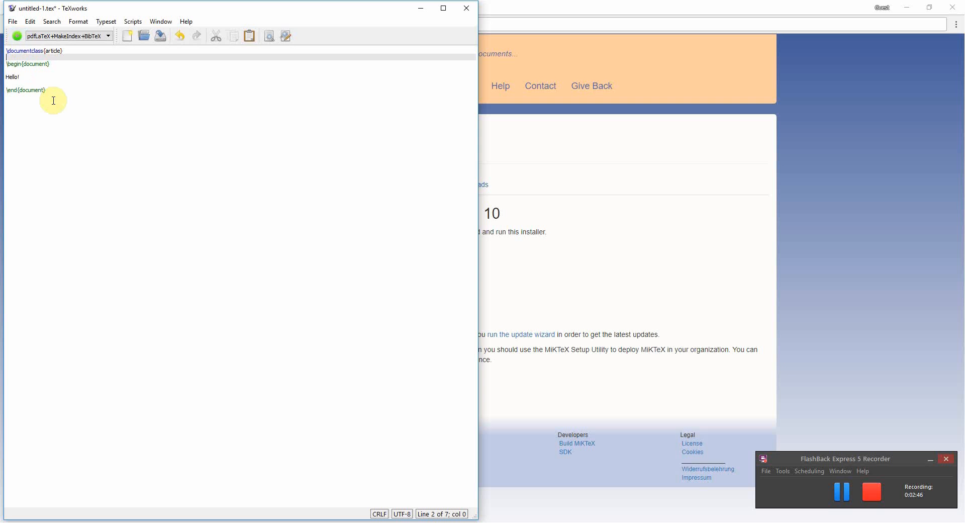
Save the document as hw-400.tex in the my-math-homework folder and typeset it to PDF.
key("ctrl+s")
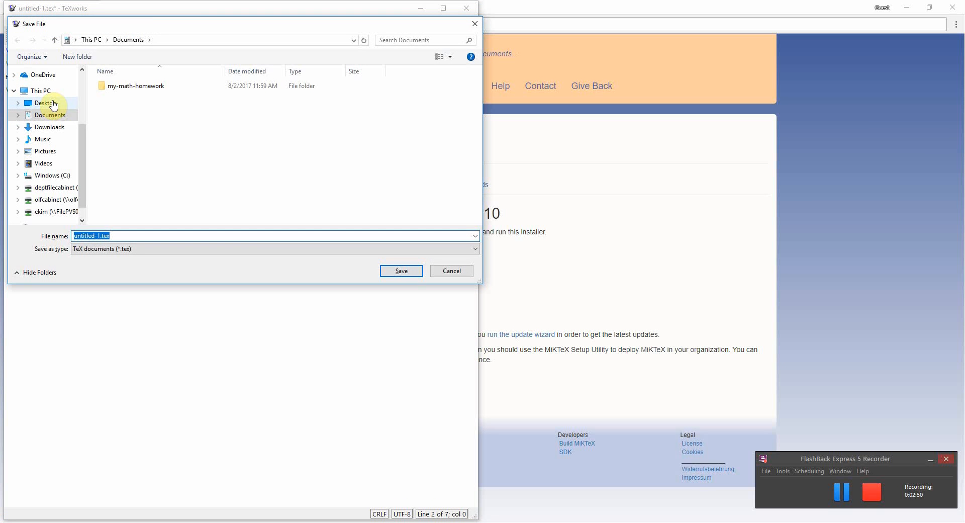
double_click(132, 88)
left_click(118, 235)
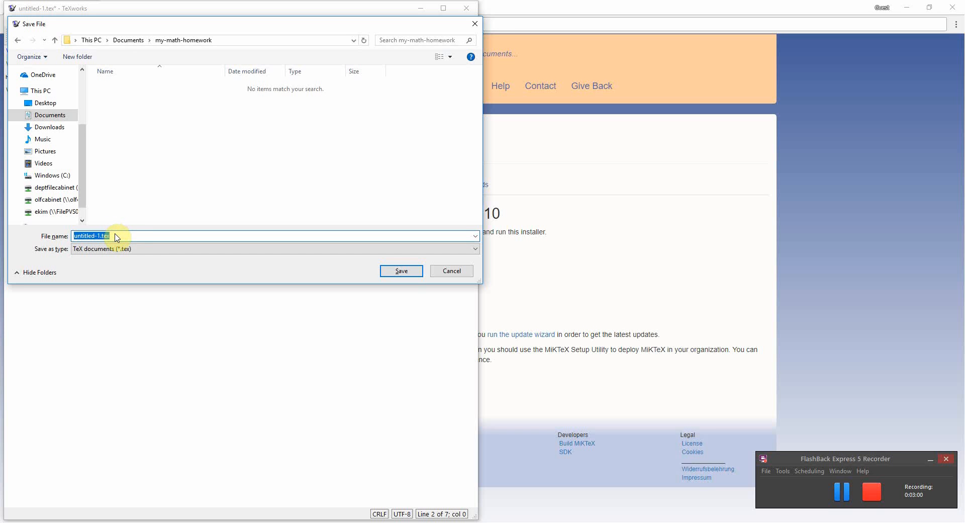
type("hw-400")
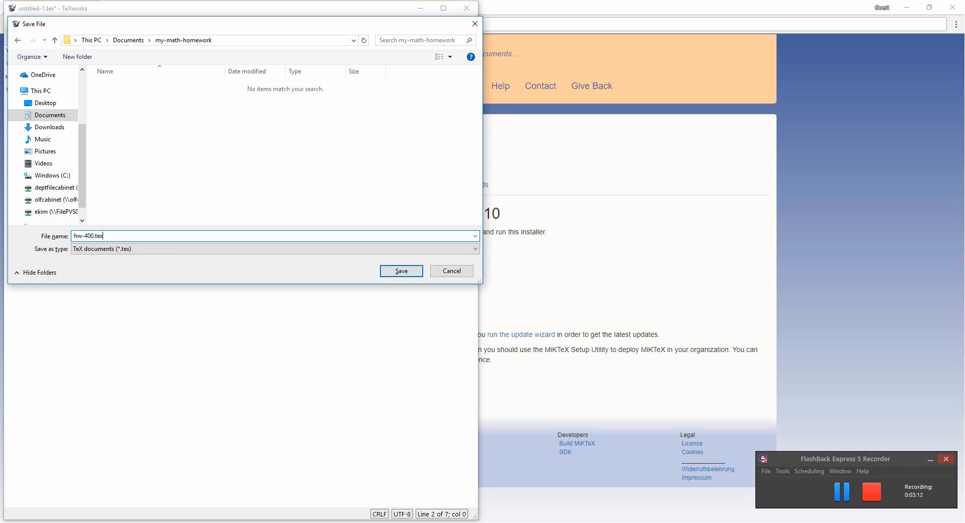
key("Return")
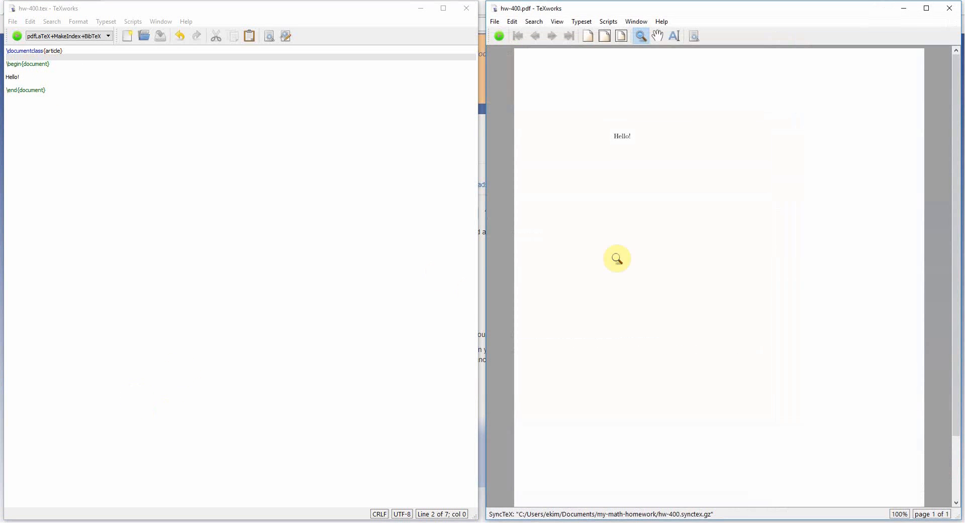
Continue the "Hello!" line with "This is a test of $\sin^2 \theta + \cos^2 \theta = 1$ inline." and save and typeset the document.
left_click(359, 159)
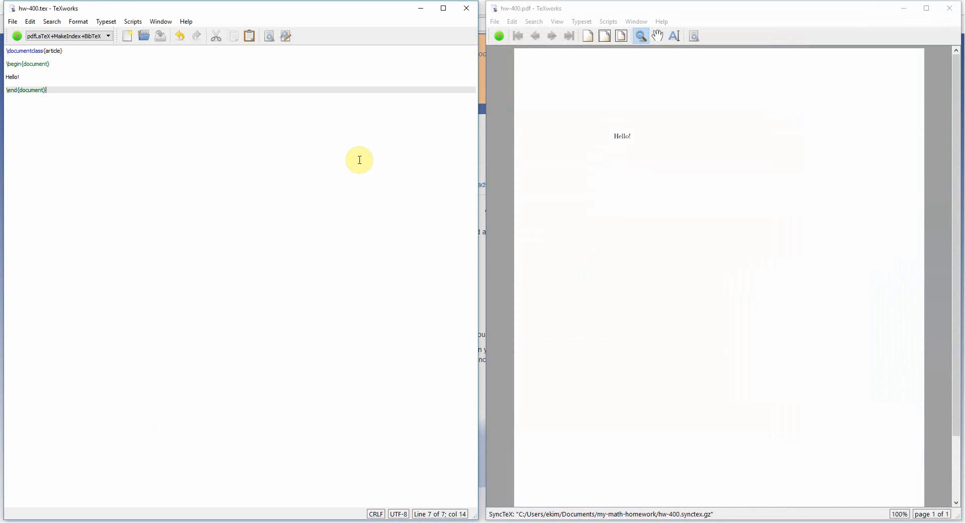
key("Up")
key("Return")
key("Return")
key("Up")
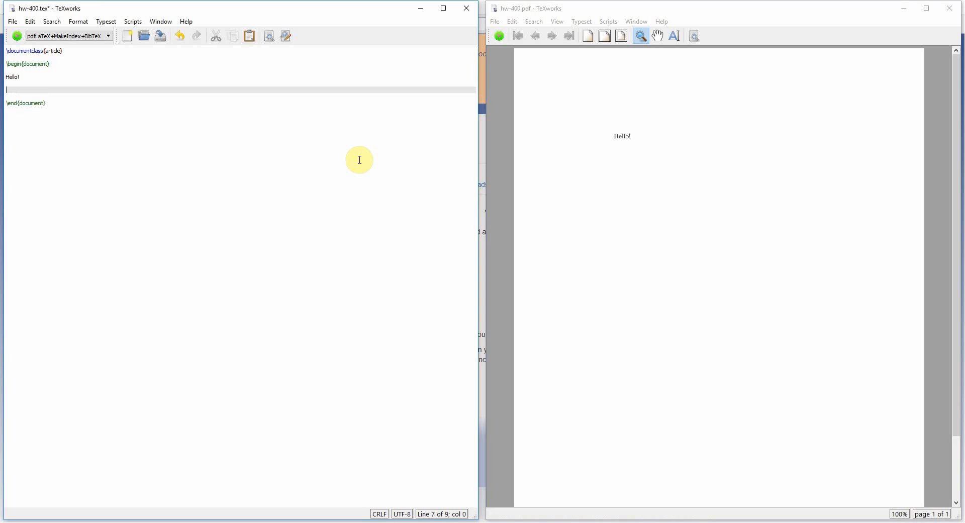
key("BackSpace")
key("BackSpace")
type("This is a test of $\\sin^2 \\s")
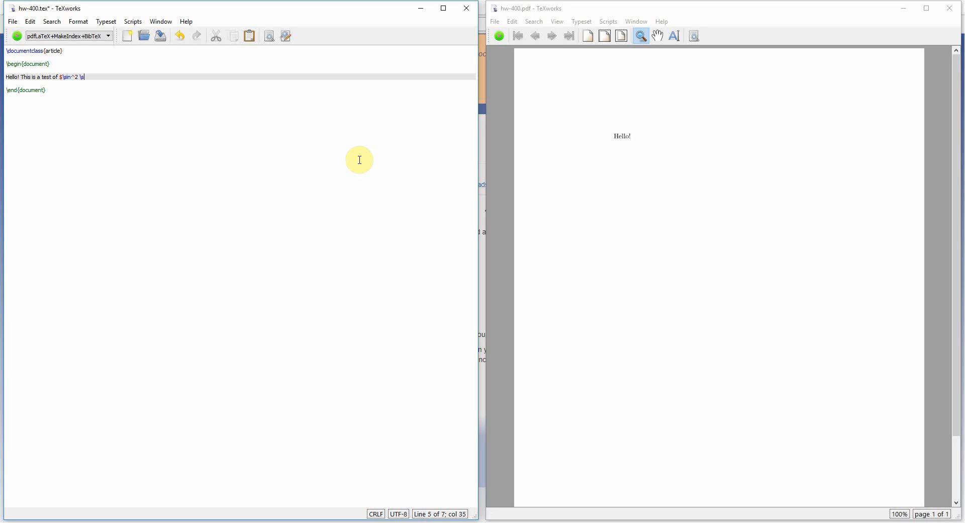
key("BackSpace")
type("thet")
type("\th")
key("ctrl+t")
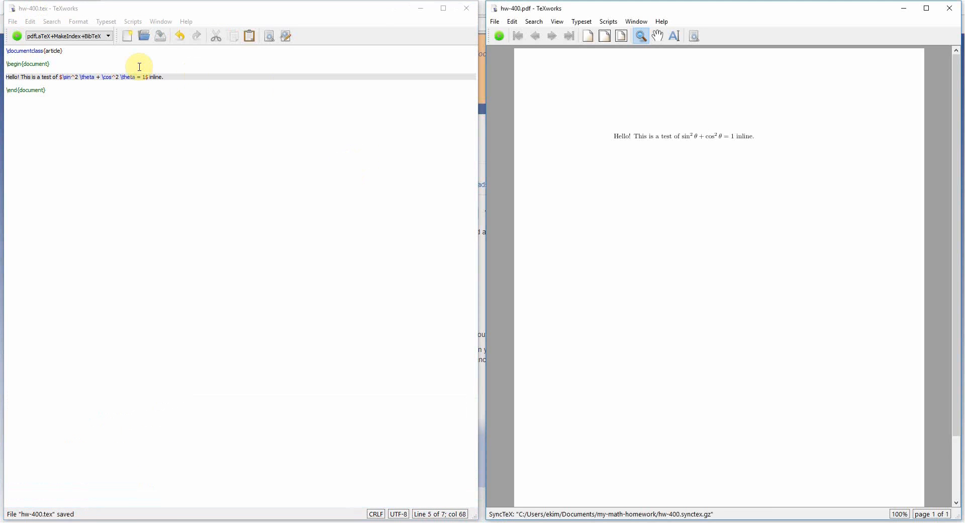
left_click(17, 36)
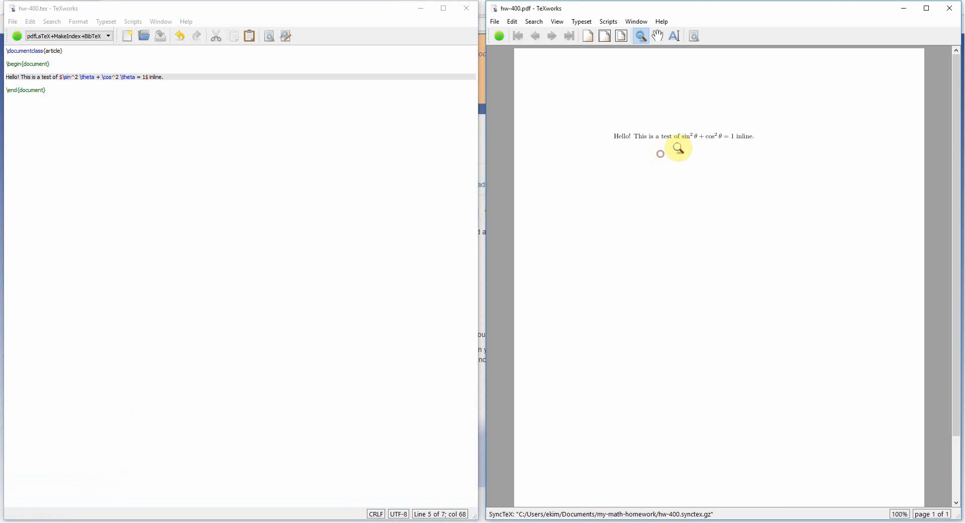
left_click(203, 76)
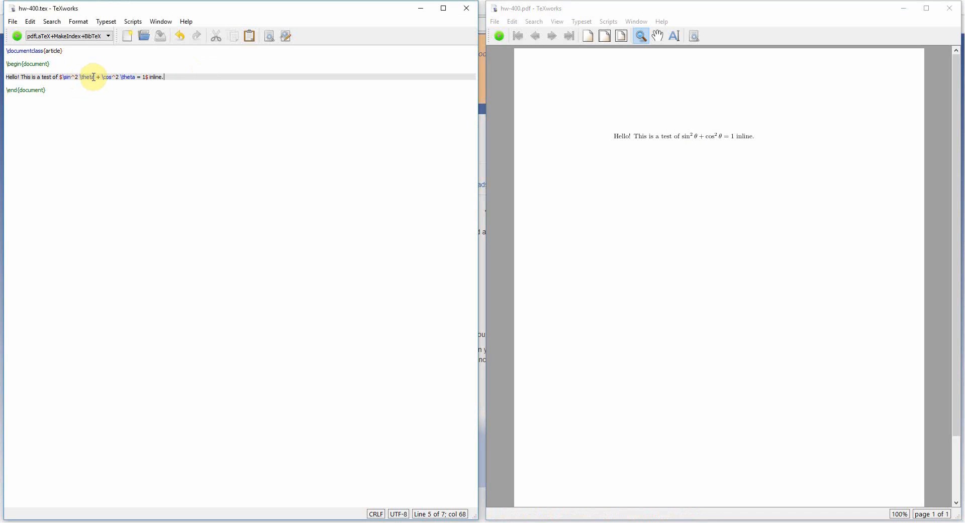
key("Up")
key("Up")
key("Up")
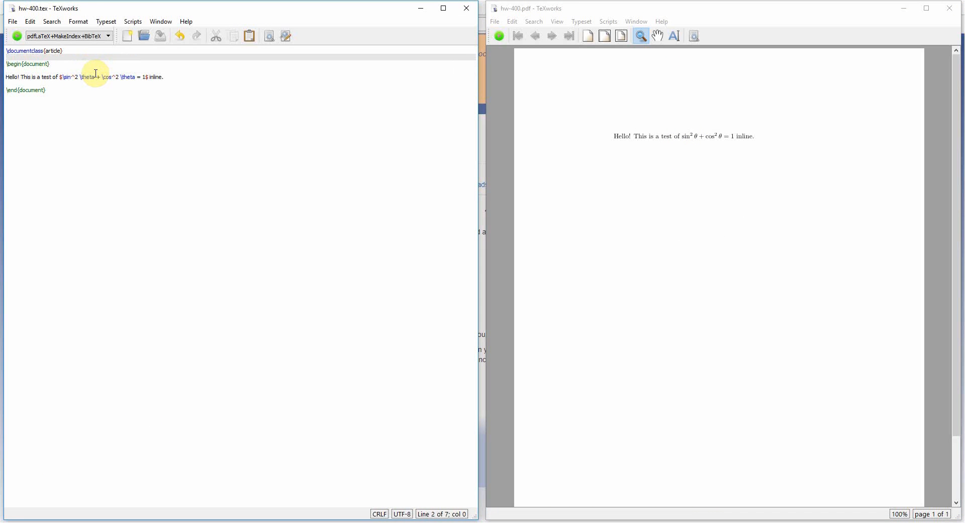
left_click(12, 21)
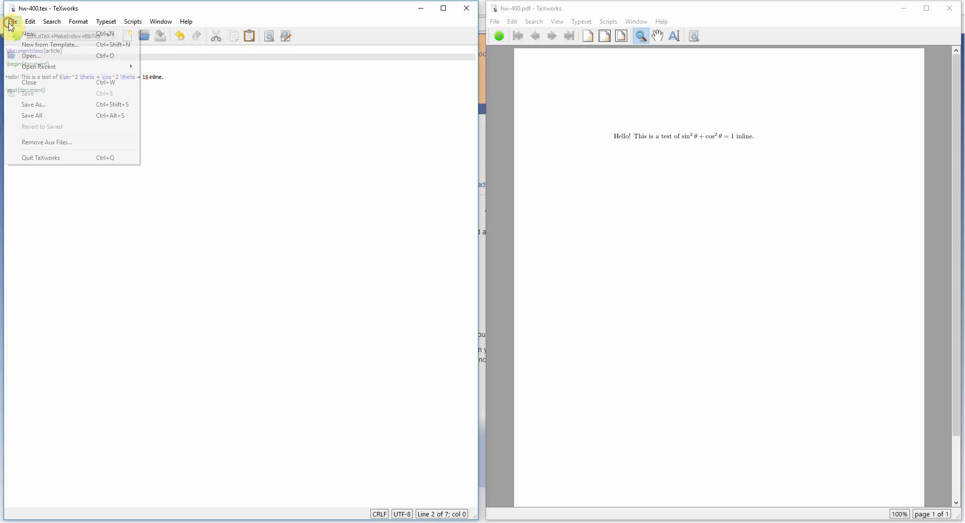
left_click(215, 137)
left_click(183, 83)
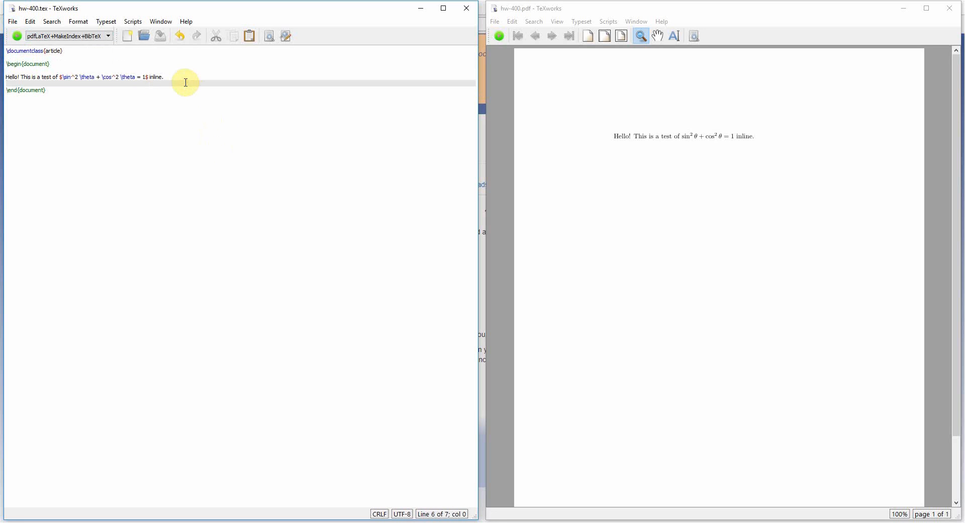
Add the line \usepackage[margin=1.0in]{geometry} between the class line and \begin{document}, and save and typeset the document.
key("Up")
key("Up")
key("Up")
key("Return")
key("Return")
key("Up")
key("Up")
type("\\")
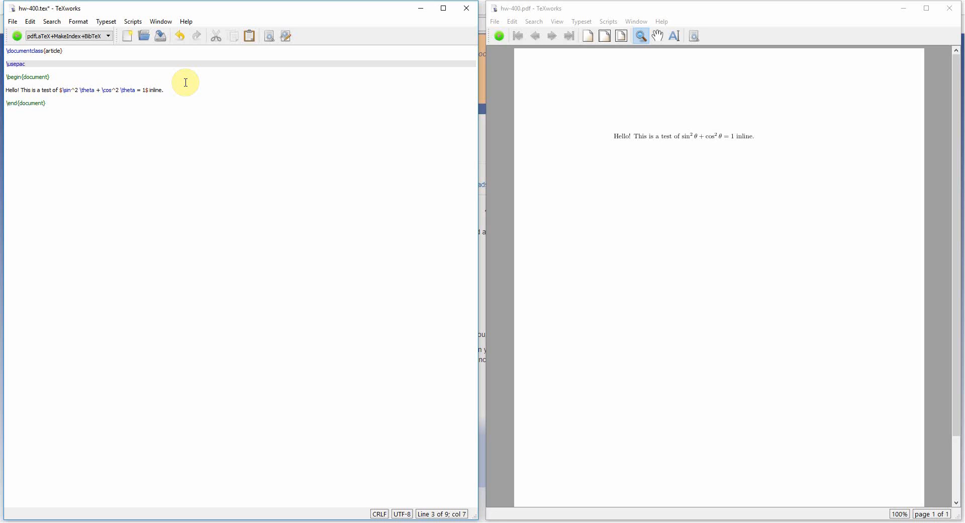
type("usepackage[")
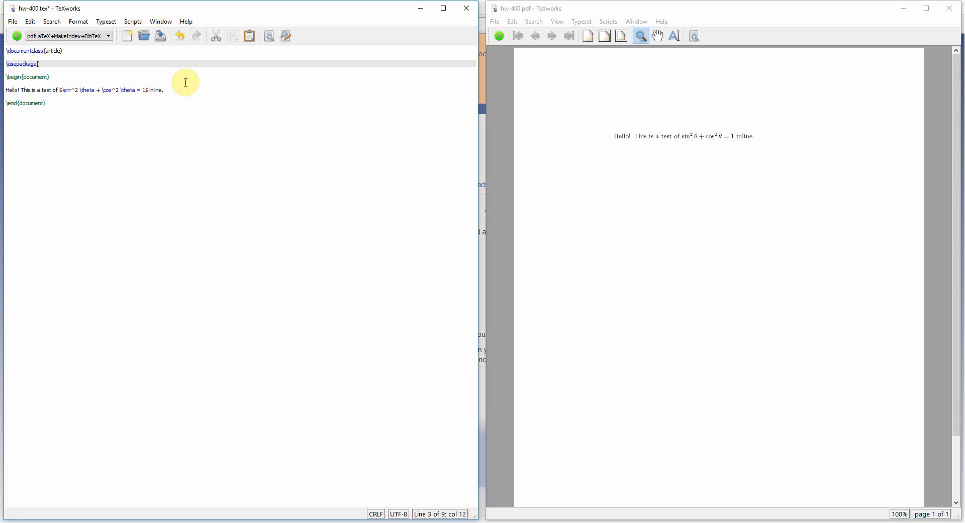
type("margin=1.0in]{geometry}")
key("ctrl+s")
left_click(17, 36)
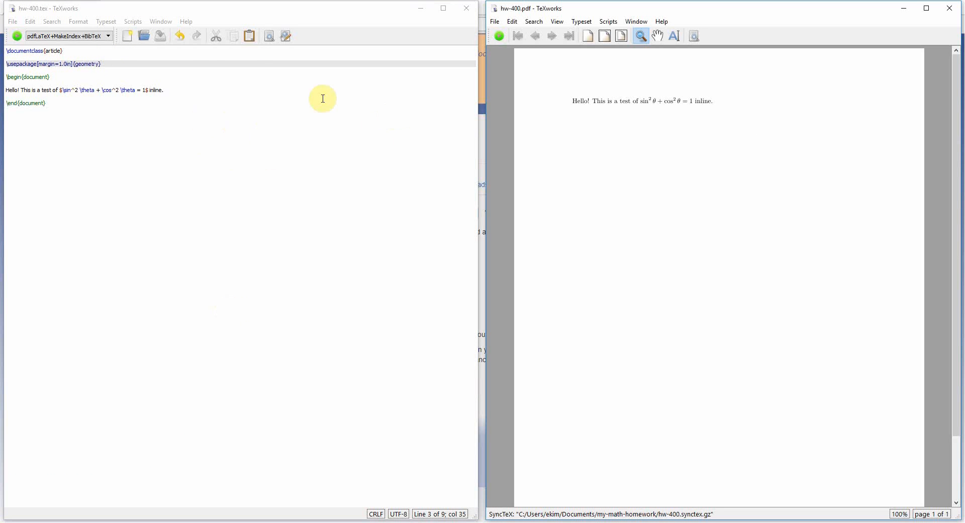
Add a trailing space and an extra blank line after the "Hello!" sentence, and copy the whole sentence with its space.
left_click(189, 90)
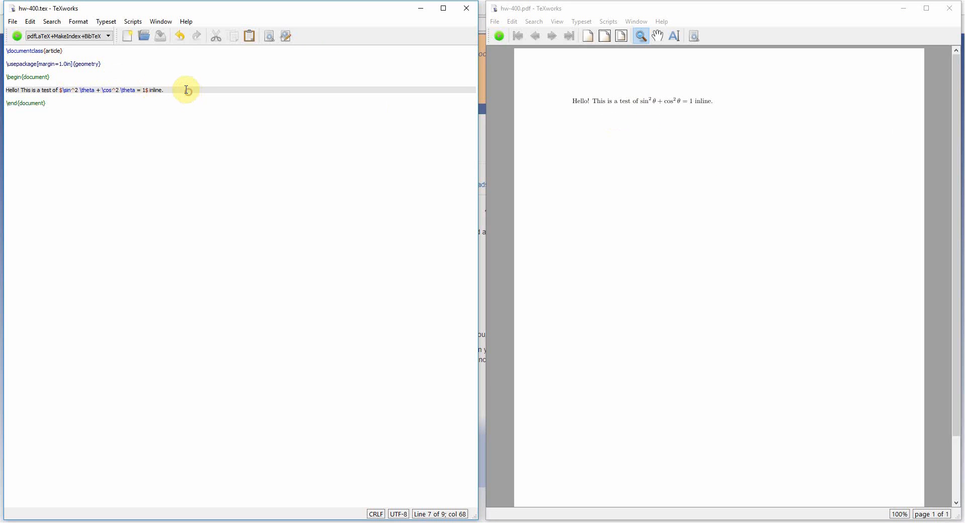
key("Home")
key("shift+End")
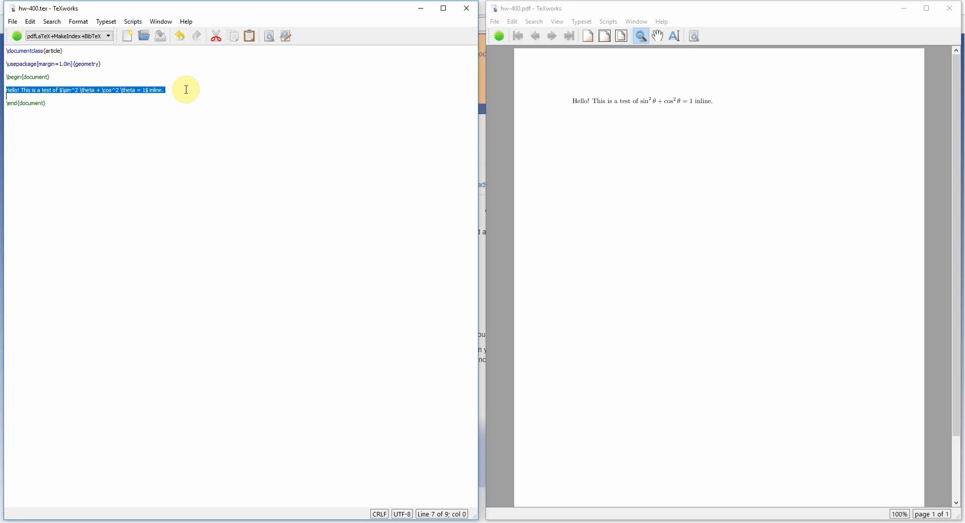
key("Down")
key("Return")
key("Left")
key("Left")
key("Left")
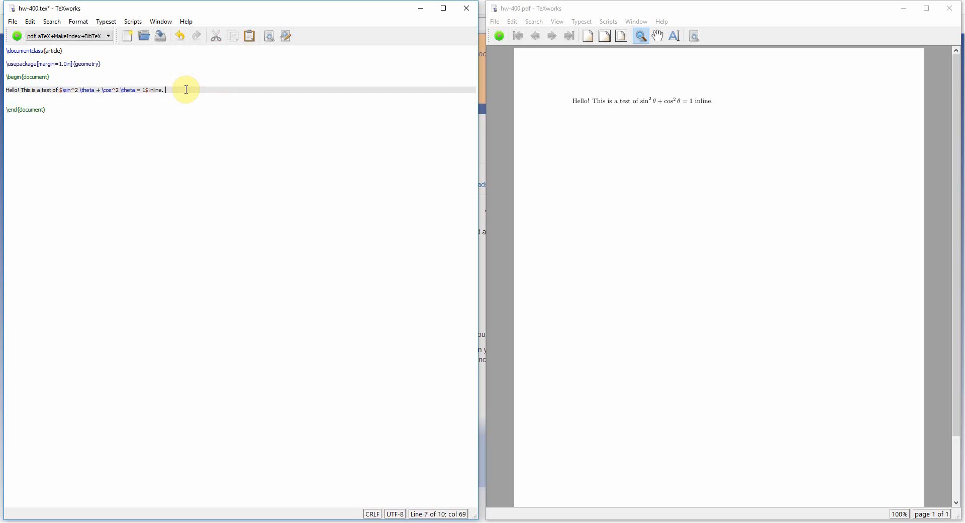
key("shift+Home")
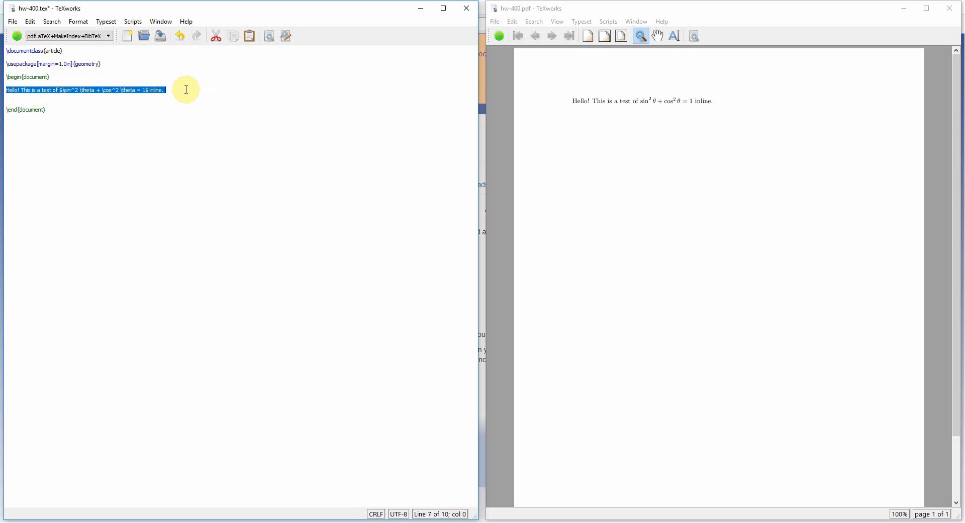
key("ctrl+c")
Paste the sentence repeatedly over the selection to build one paragraph of 21 copies, and save and typeset the document.
key("ctrl+v")
key("ctrl+v")
key("ctrl+v")
key("ctrl+v")
key("ctrl+v")
key("ctrl+v")
key("ctrl+v")
key("ctrl+v")
key("ctrl+v")
key("ctrl+v")
key("ctrl+v")
key("ctrl+v")
key("ctrl+v")
key("ctrl+v")
key("ctrl+v")
key("ctrl+v")
key("ctrl+v")
key("ctrl+v")
key("ctrl+v")
key("ctrl+v")
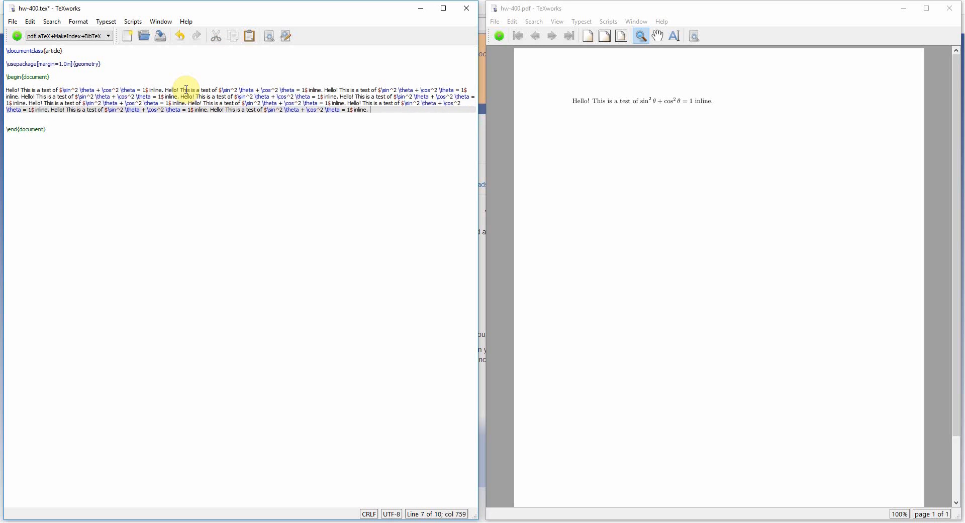
key("ctrl+s")
key("ctrl+t")
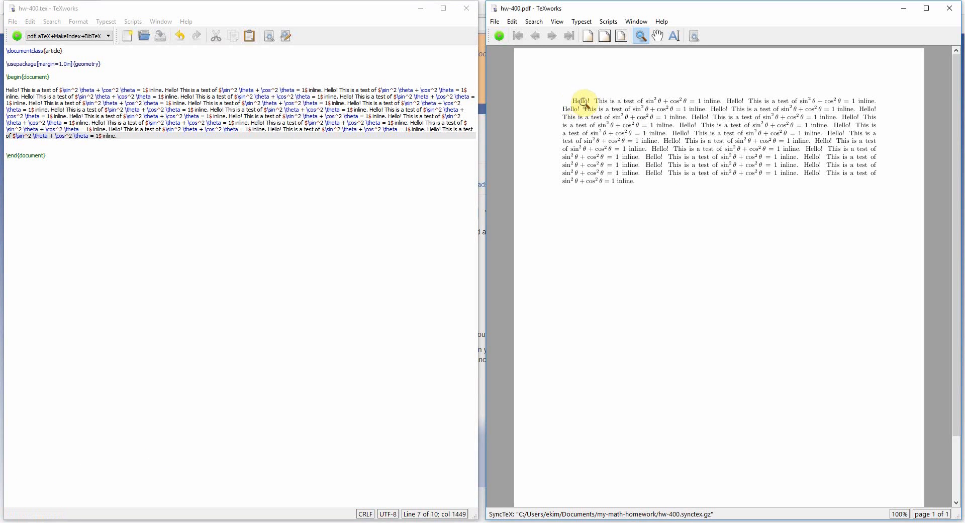
Insert two blank lines below the long paragraph to make room for a second paragraph.
left_click(109, 148)
key("Up")
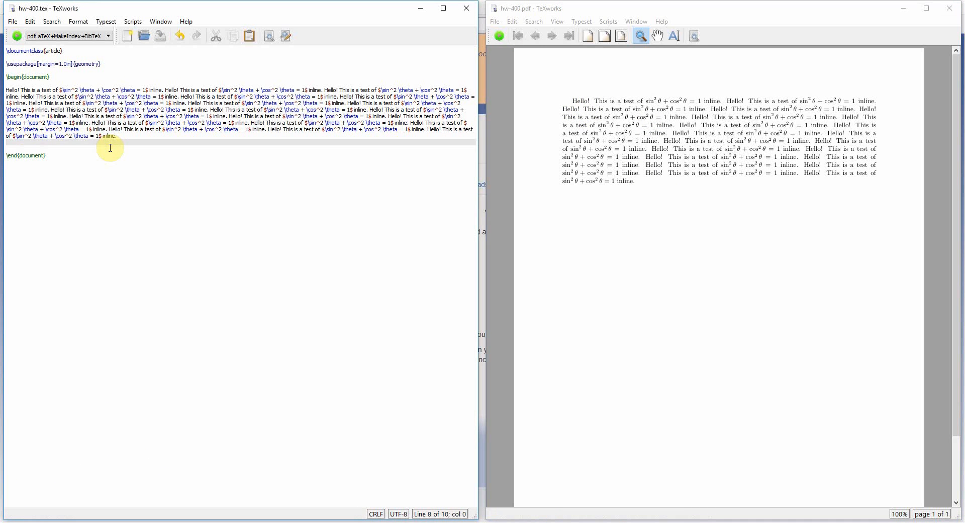
key("Return")
key("Return")
key("Up")
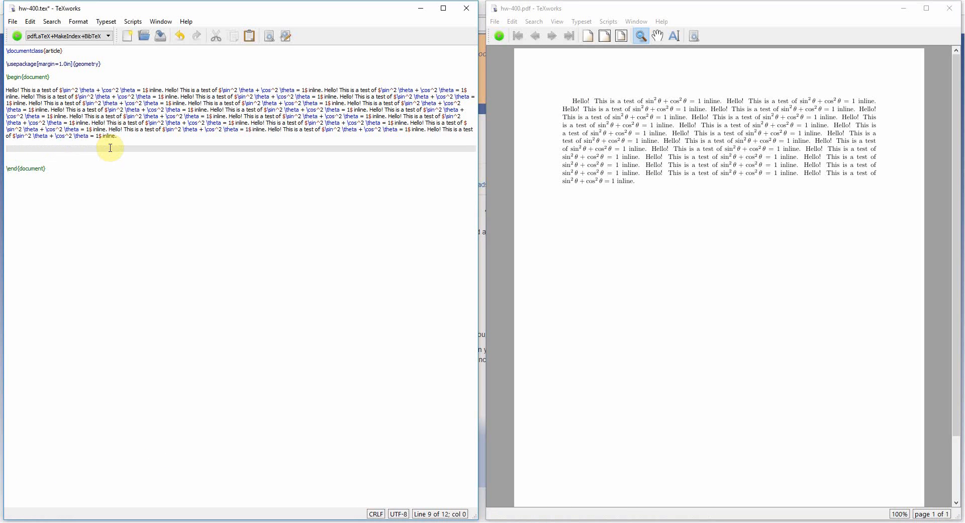
key("Up")
key("Up")
key("Up")
key("Down")
key("Down")
key("Down")
Write "This is a test of a basic addition: $\frac12 + \frac13 = \frac56$." as the second paragraph and typeset it.
type("This is a test o")
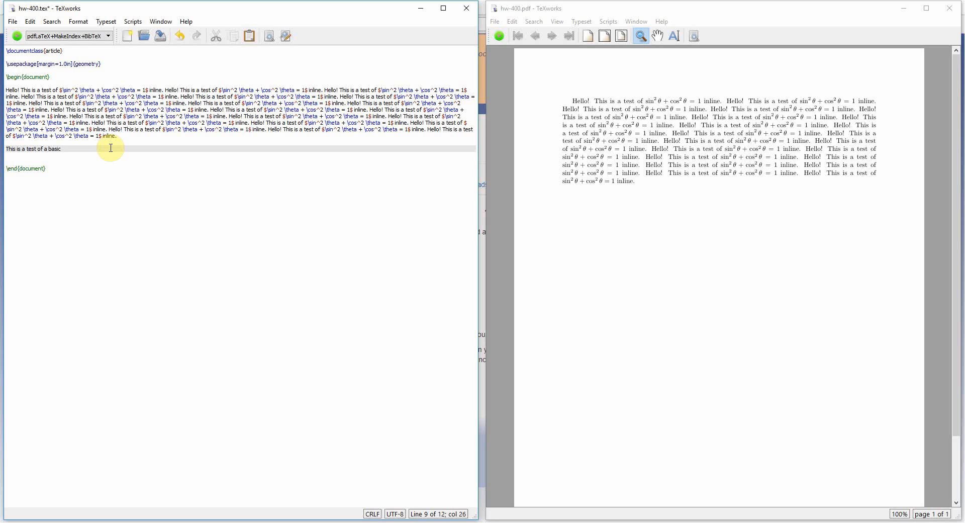
type("f a basic addition: $\\frac12 + \\frac13 = $.")
key("Left")
key("Left")
key("ctrl+s")
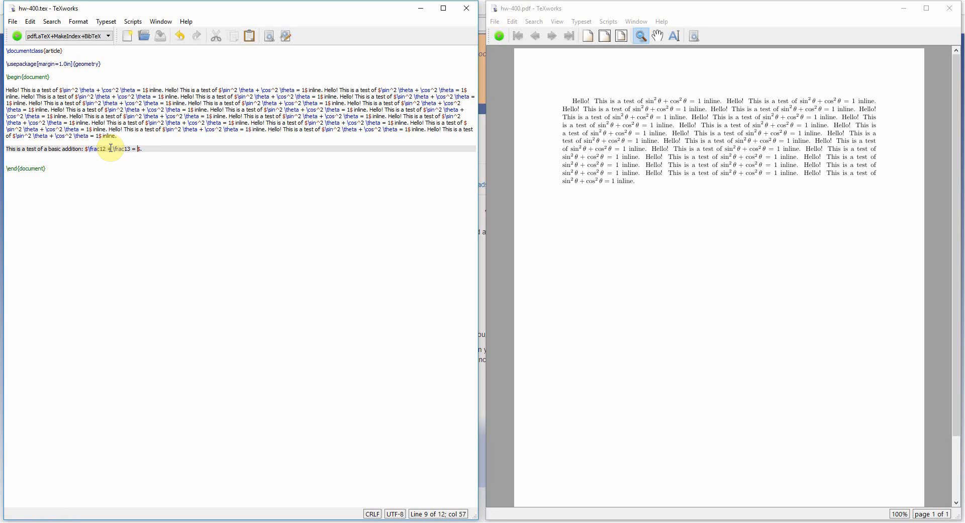
type("\\frac56")
key("ctrl+t")
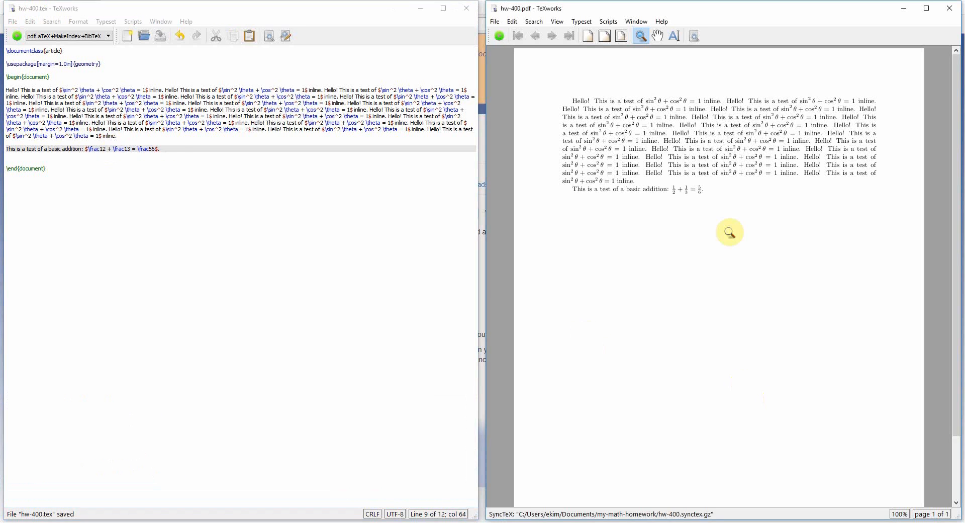
left_click(706, 206)
left_click_drag(706, 206, 695, 190)
Extend the addition formula with "= \frac1012" after \frac56, and typeset the document to examine the new fraction.
left_click(158, 155)
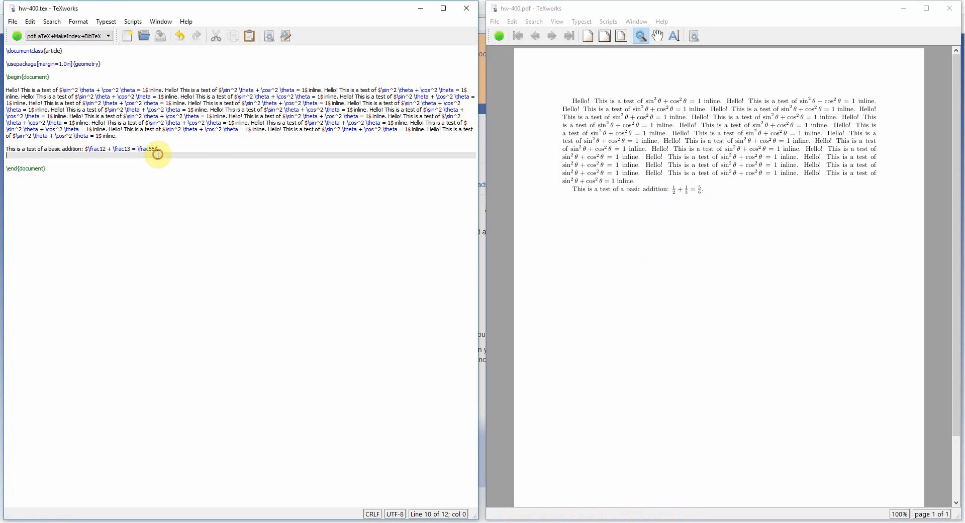
key("Up")
key("End")
key("Left")
key("Left")
type("\\ \\q")
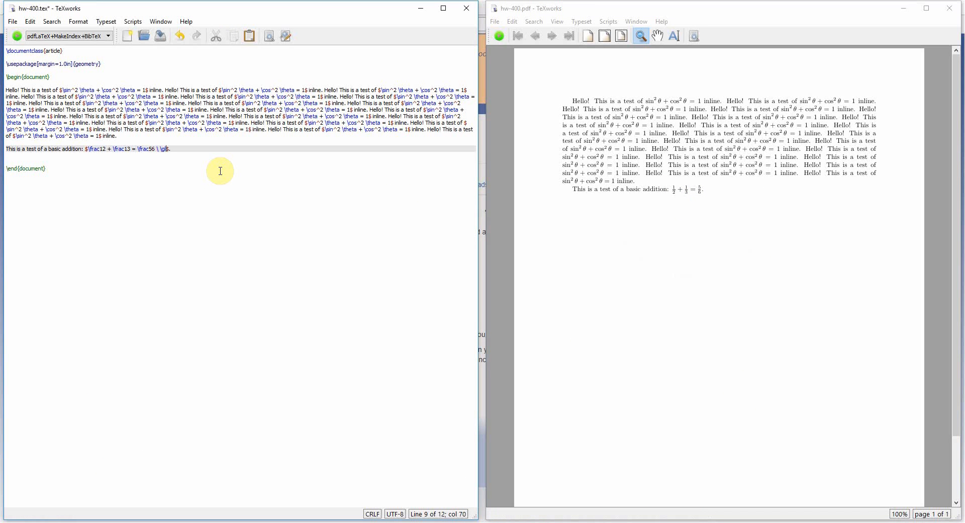
type(" \frac1012")
key("ctrl+t")
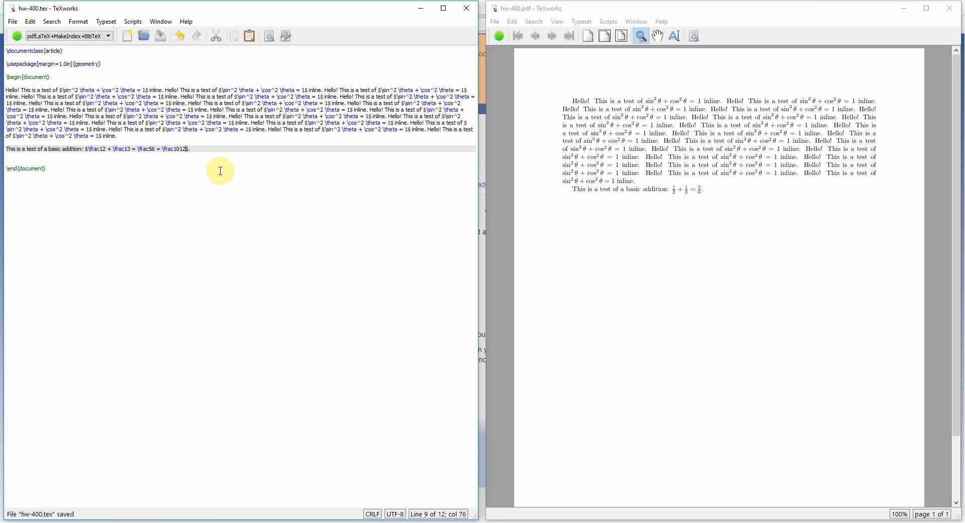
left_click_drag(714, 196, 720, 195)
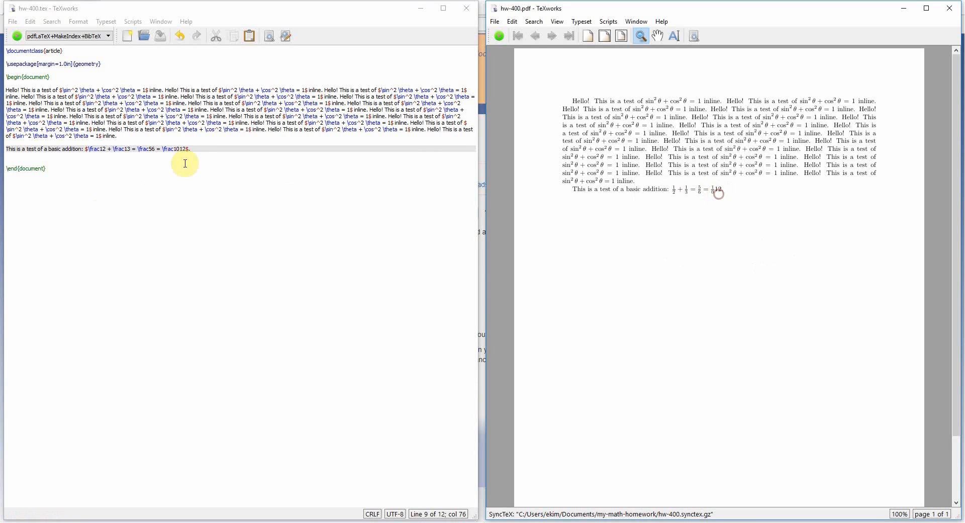
Wrap the last fraction's numerator and denominator in braces to make \frac{10}{12}, and typeset the document.
left_click(174, 149)
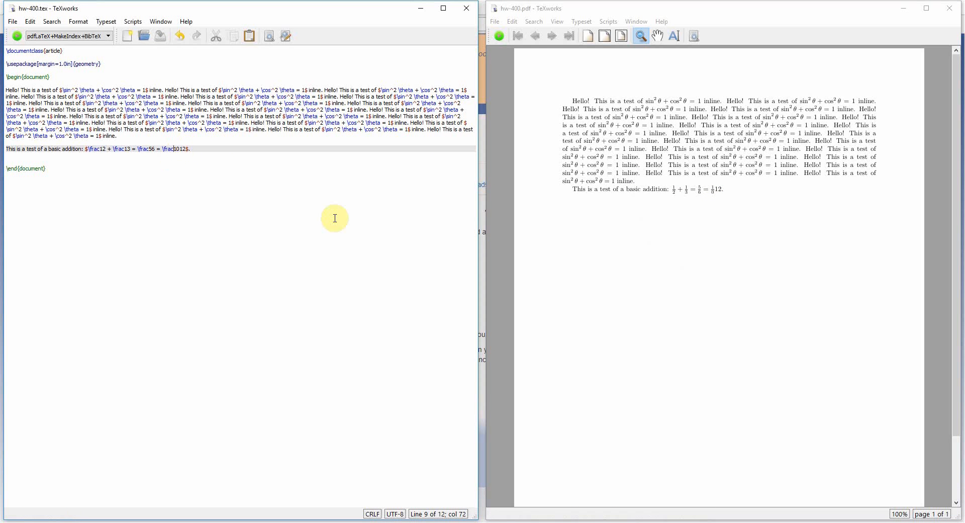
type("{")
key("Right")
key("Right")
type("}")
key("Right")
type("{")
key("Right")
key("Right")
type("}")
key("ctrl+t")
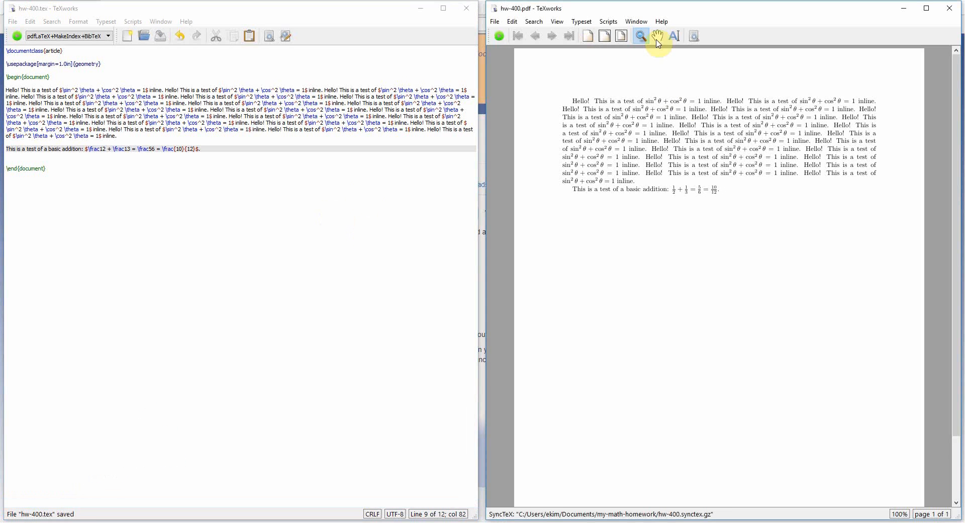
left_click(677, 146)
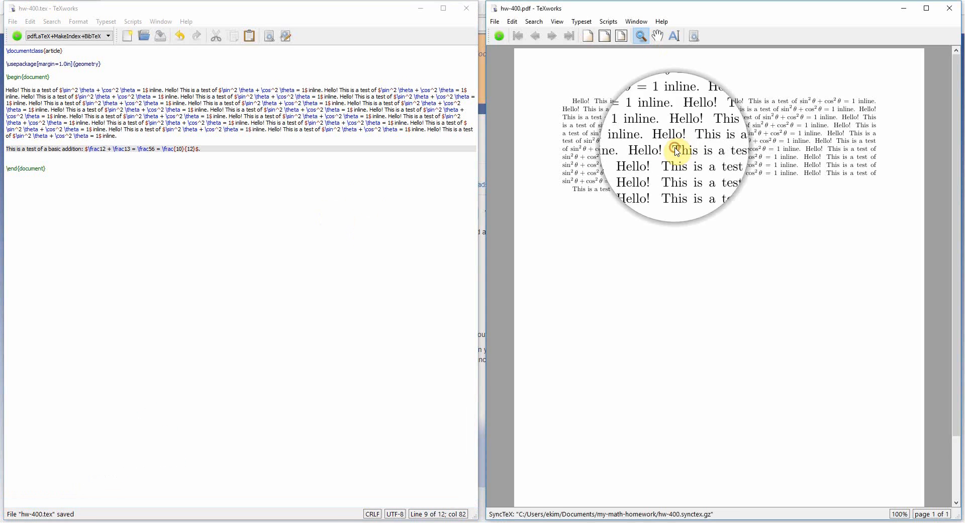
Copy the last two "Hello!" sentences of the first paragraph and move to the end of the addition sentence.
left_click(199, 148)
key("Up")
key("Up")
key("Up")
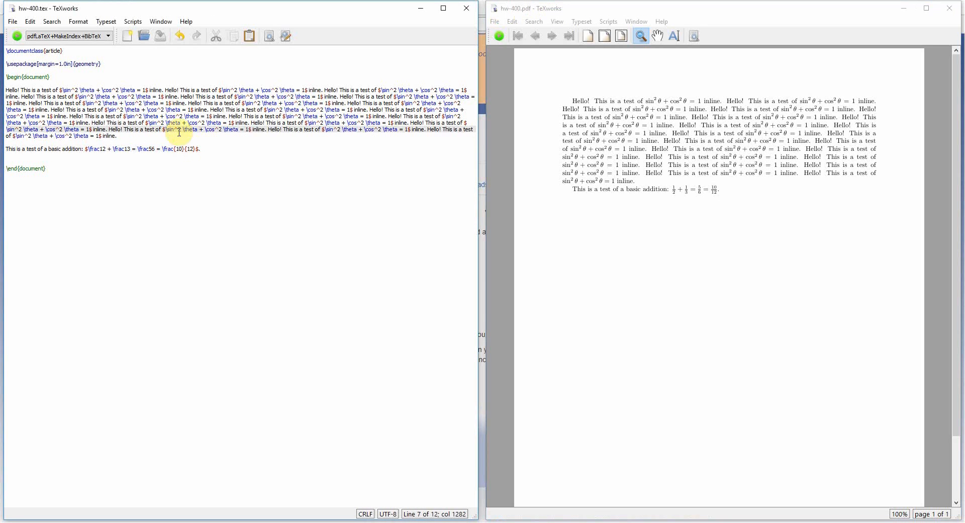
left_click(108, 131)
left_click_drag(109, 130, 124, 136)
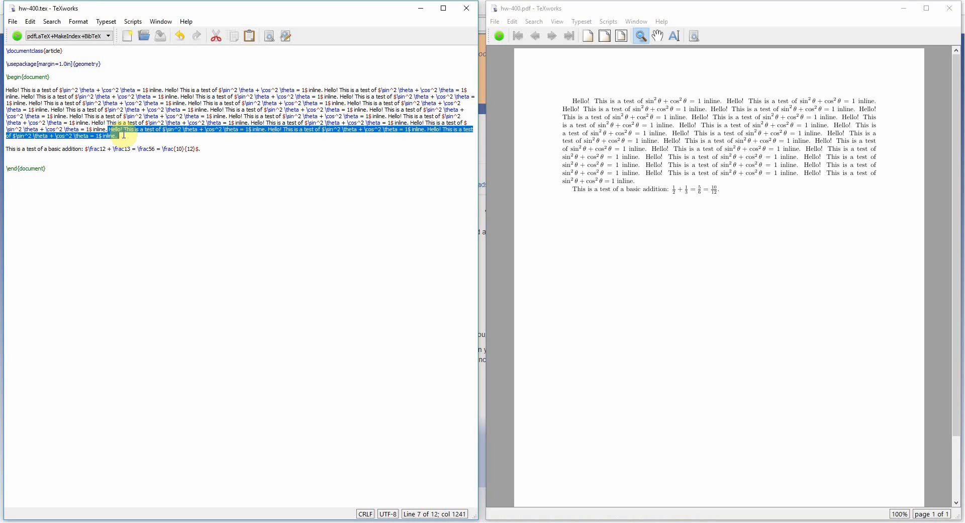
key("Down")
key("Down")
key("Down")
key("Left")
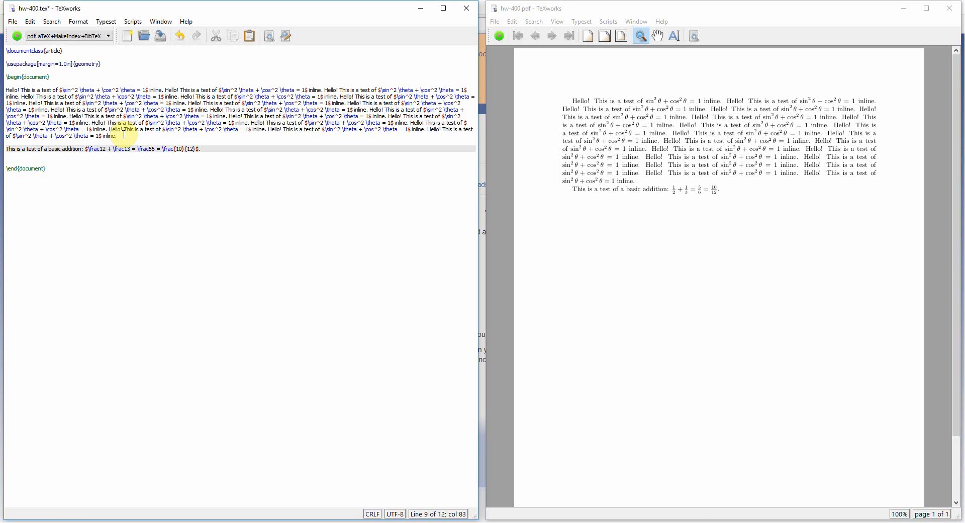
Paste the copied "Hello!" sentences repeatedly after the addition sentence to lengthen the second paragraph.
key("ctrl+z")
key("ctrl+v")
key("ctrl+v")
key("ctrl+v")
key("ctrl+v")
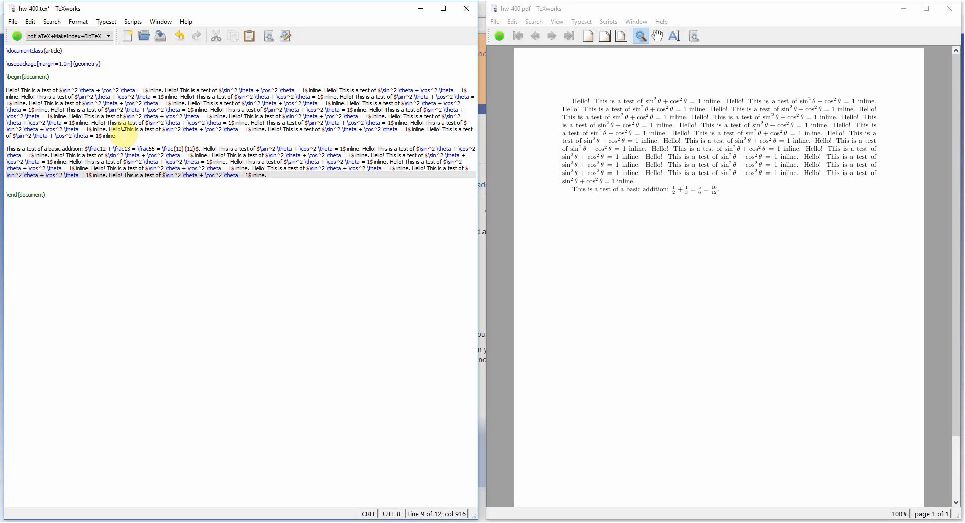
Copy the addition formula and append a sentence reading "The equation", the pasted formula with its colon, and "is true." to the second paragraph.
left_click(82, 149)
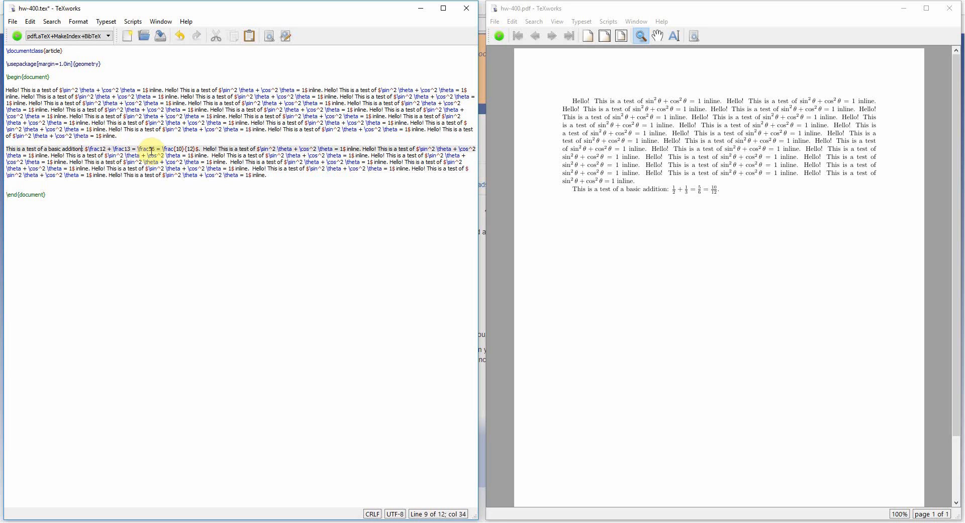
left_click(199, 149, "shift")
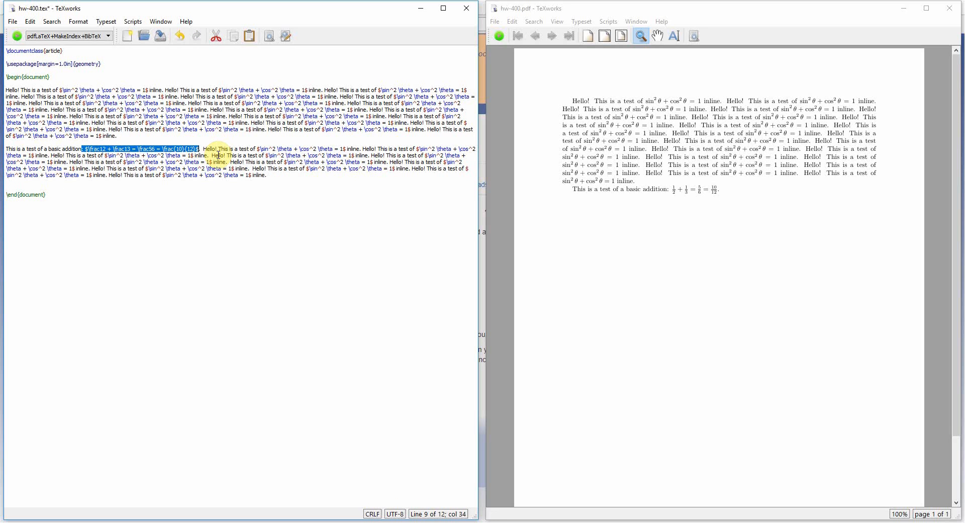
key("Down")
key("Down")
key("Down")
key("Down")
key("End")
type("Th")
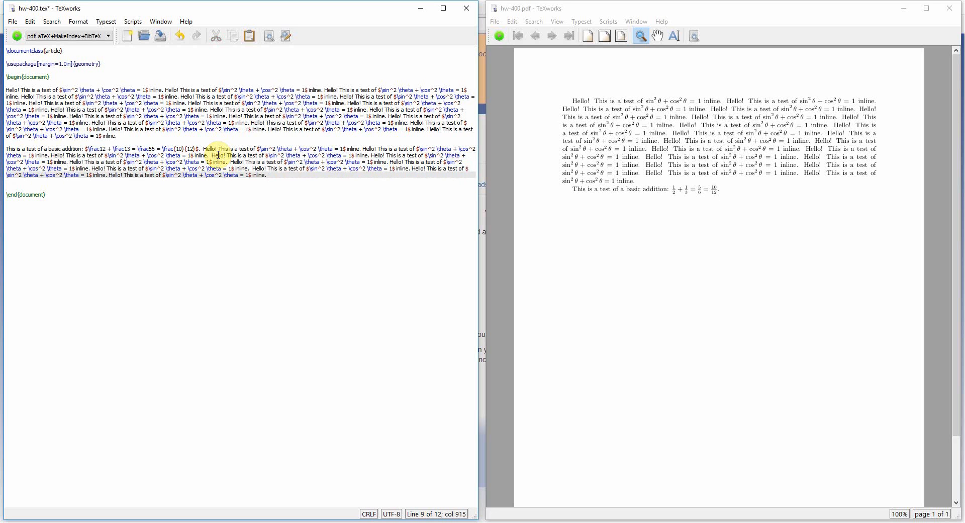
type("e equation")
key("ctrl+v")
type("is true")
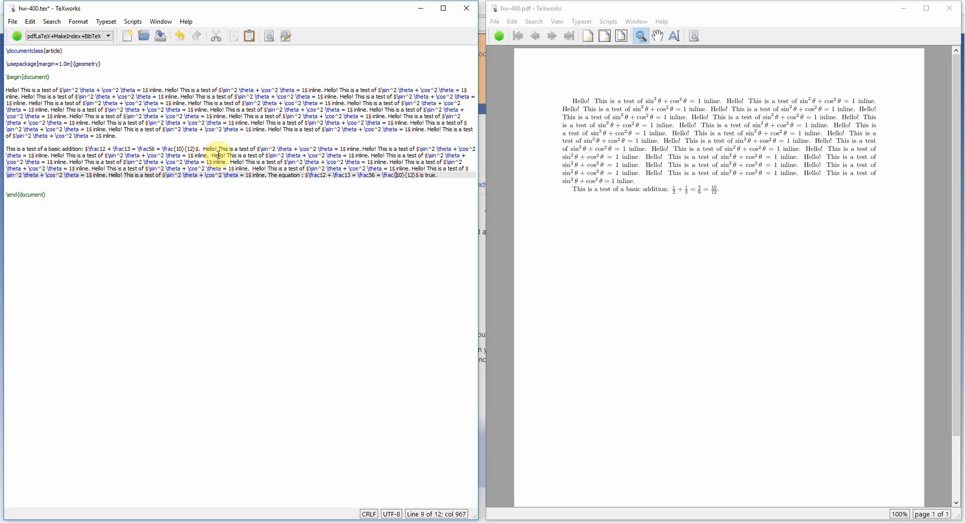
Remove the stray colon before the formula in the "The equation" sentence and typeset the document.
key("Left")
key("Left")
key("Left")
key("Left")
key("Left")
key("Left")
key("Left")
key("Left")
key("Left")
key("Left")
key("Left")
key("BackSpace")
key("BackSpace")
key("ctrl+t")
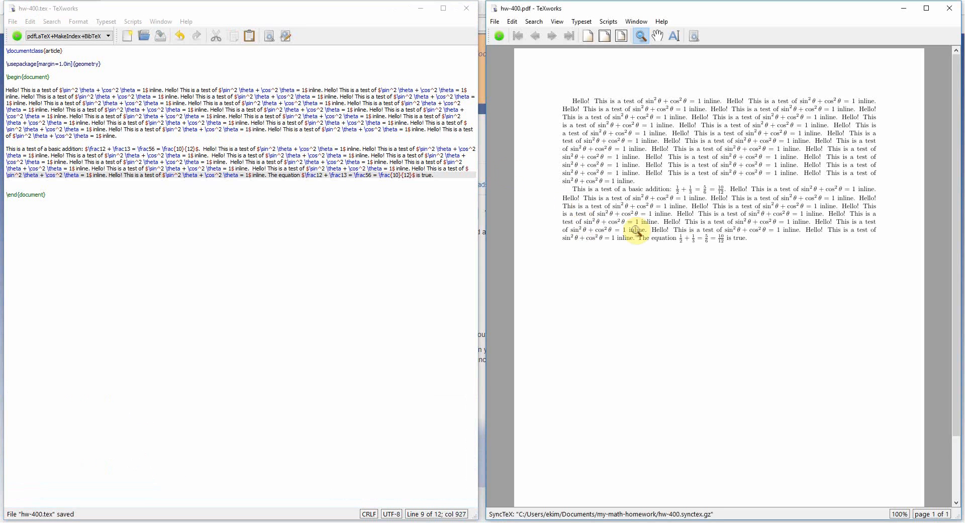
Magnify parts of the typeset preview and jump from passages in both paragraphs to their matching places in the source.
left_click(702, 216)
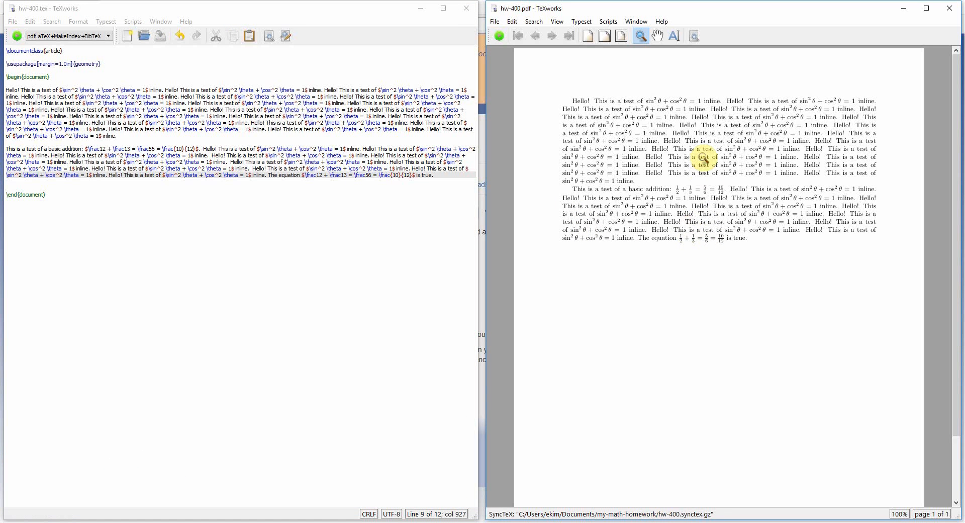
left_click(703, 159)
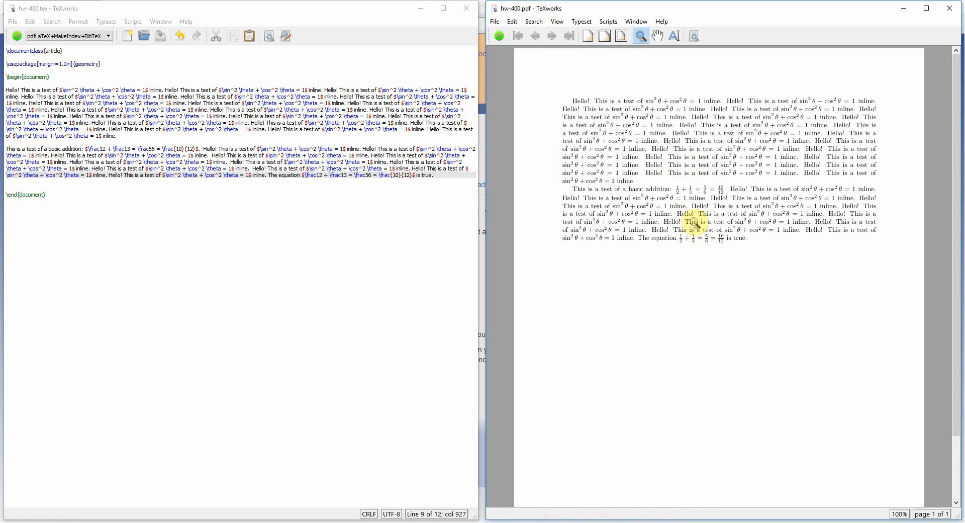
left_click(691, 219, "ctrl")
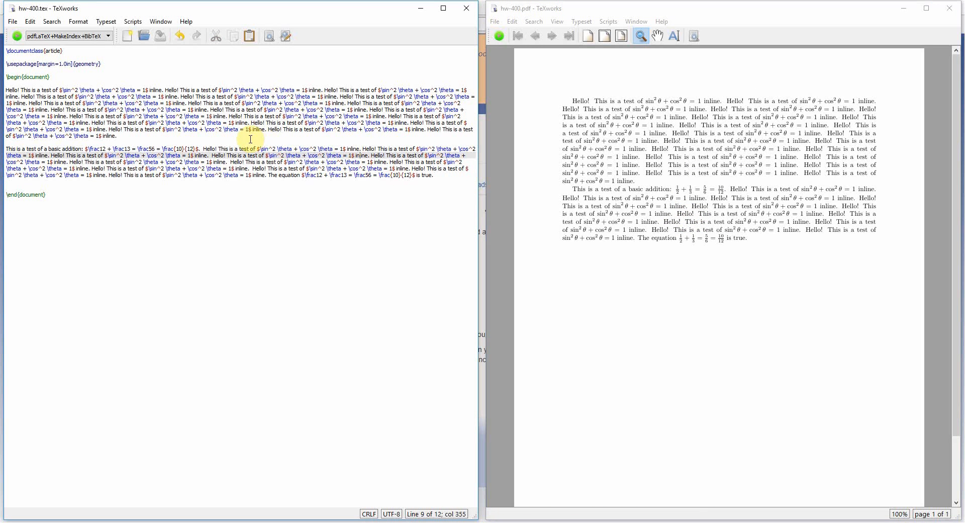
left_click(260, 155)
left_click(258, 141)
key("Up")
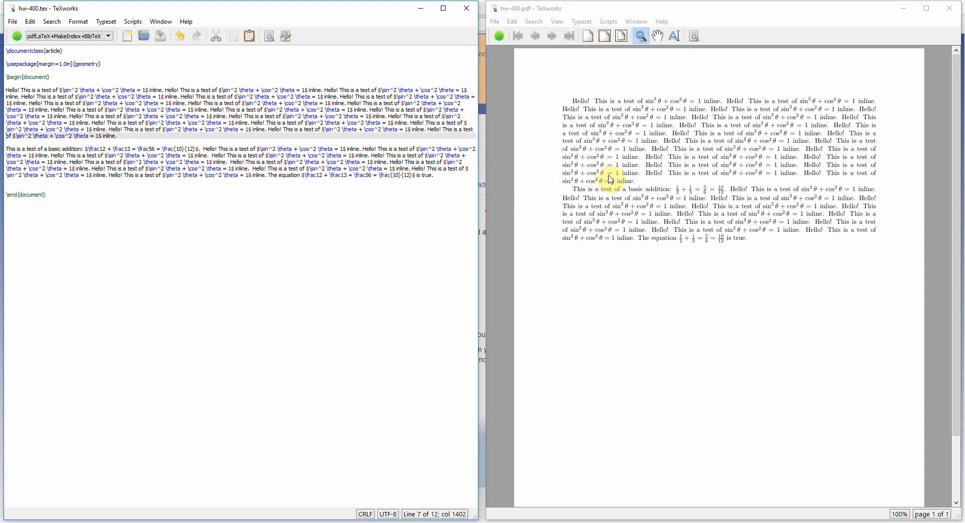
left_click(714, 209, "ctrl")
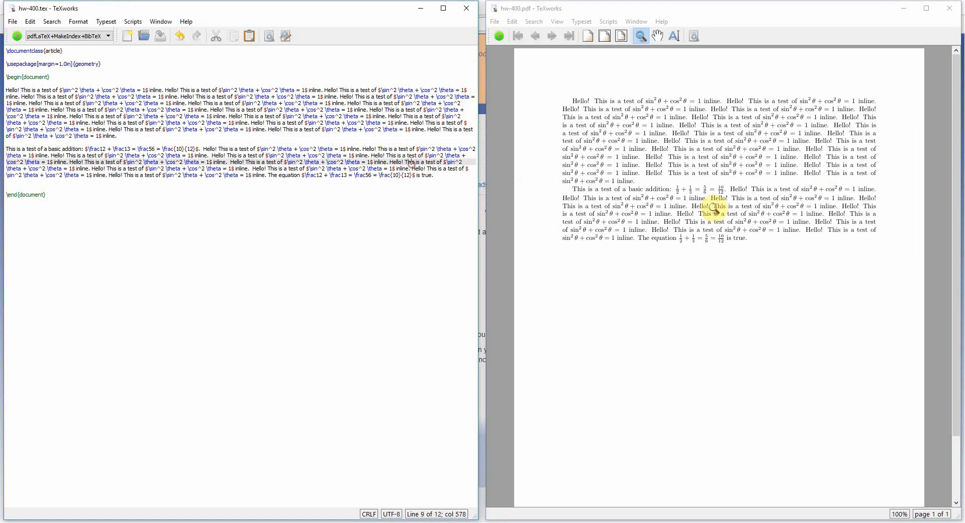
left_click(703, 132, "ctrl")
left_click(685, 207, "ctrl")
left_click(689, 147, "ctrl")
left_click(679, 211, "ctrl")
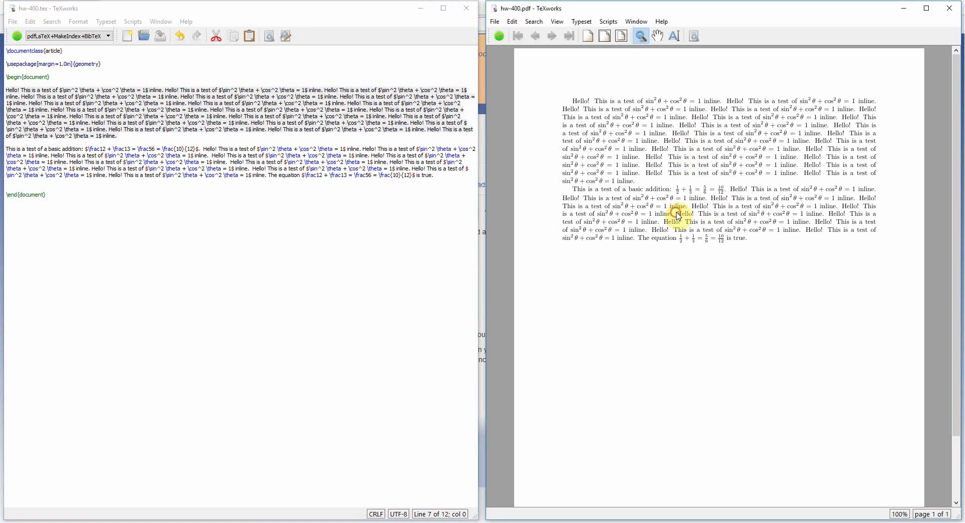
left_click(680, 143, "ctrl")
Jump from the first and second source paragraphs to their matching passages in the preview, and return to the source.
left_click(254, 117)
left_click(261, 156)
left_click(260, 110, "ctrl")
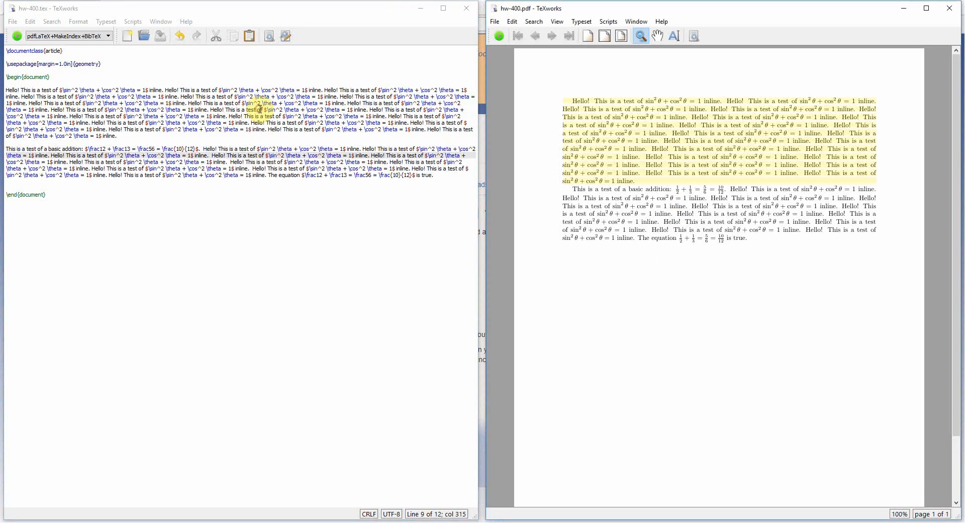
left_click(270, 166, "ctrl")
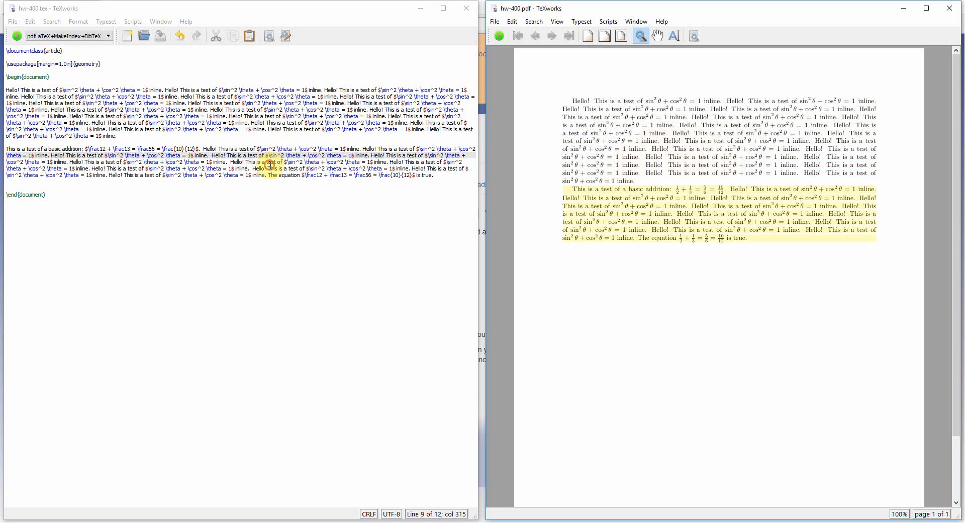
left_click(753, 196)
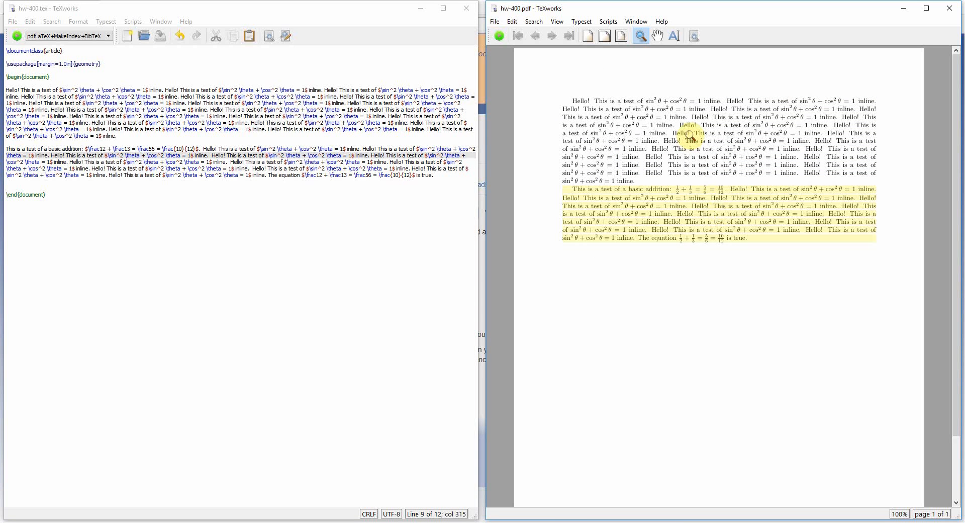
left_click(258, 103)
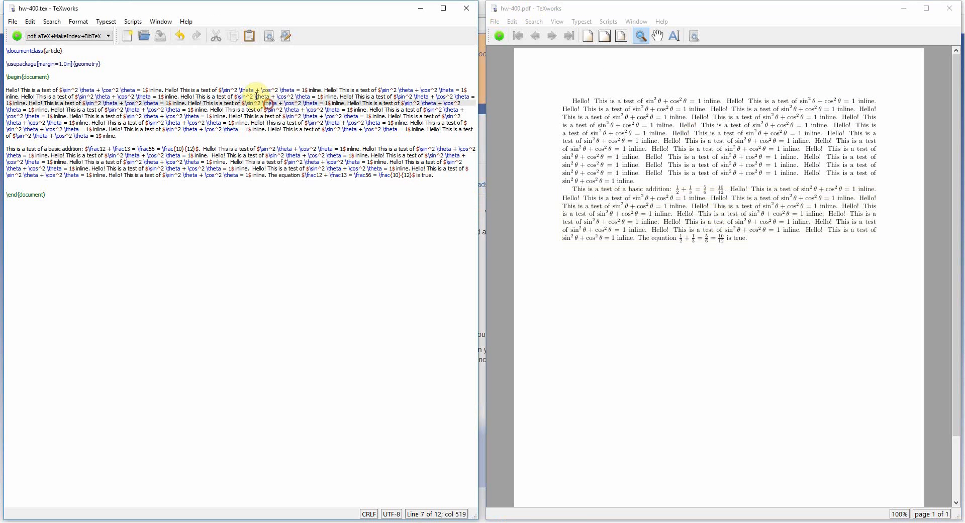
Add a new paragraph "Let $X = \mathbb{R}$." after the second paragraph, save the file and typeset it.
left_click(112, 52)
key("Down")
key("Down")
key("Down")
key("Down")
key("Down")
key("Down")
key("Down")
key("Down")
key("Down")
key("Down")
key("Down")
key("Down")
key("Down")
key("Down")
key("Down")
key("Down")
key("Down")
key("Down")
key("Down")
key("Down")
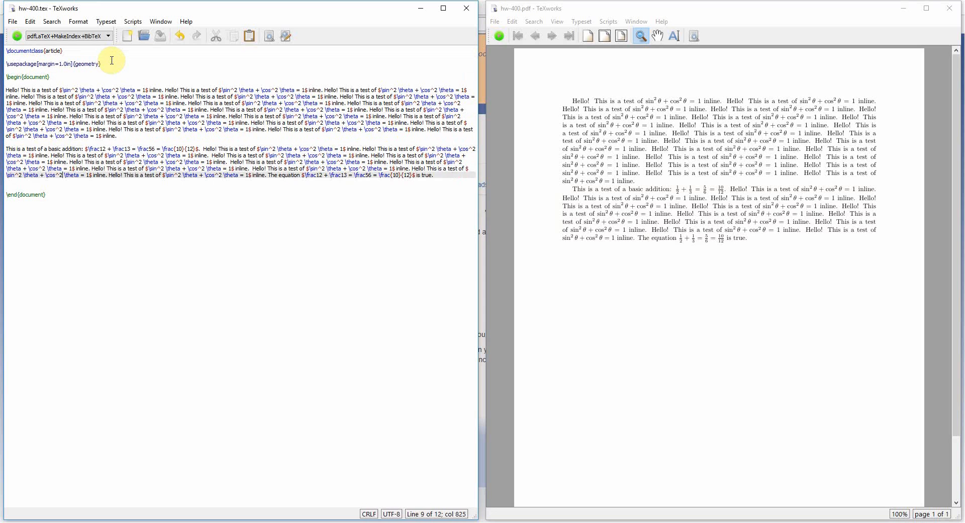
key("Return")
key("Return")
key("Up")
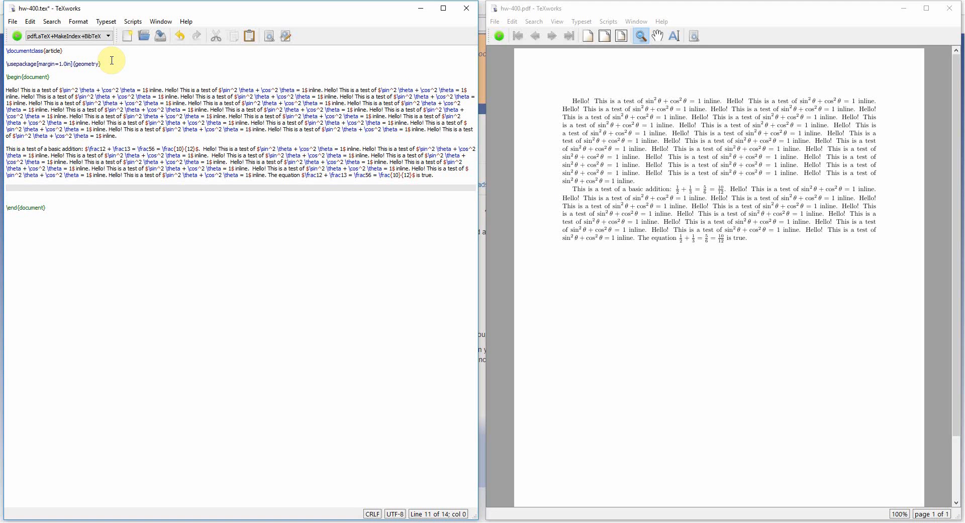
type("Let $X = \\mathbb")
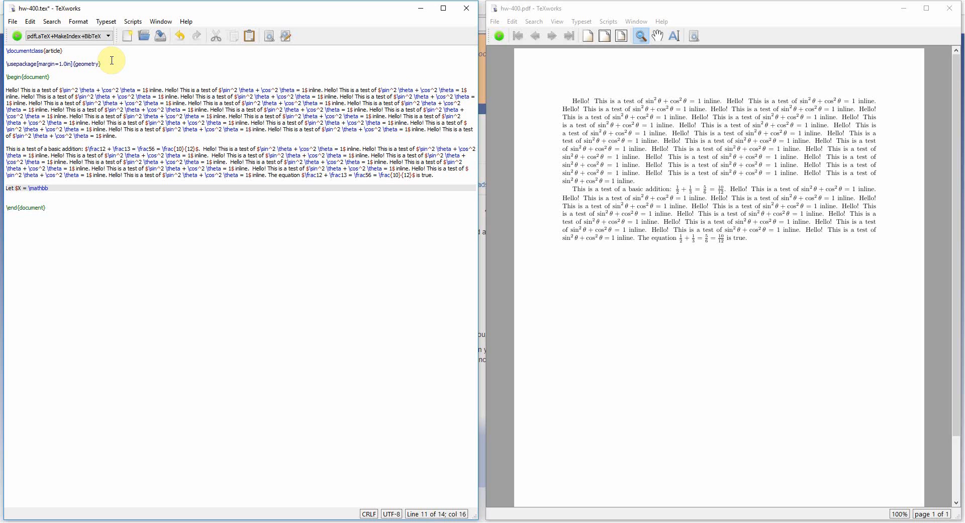
type("{R}$.")
key("ctrl+s")
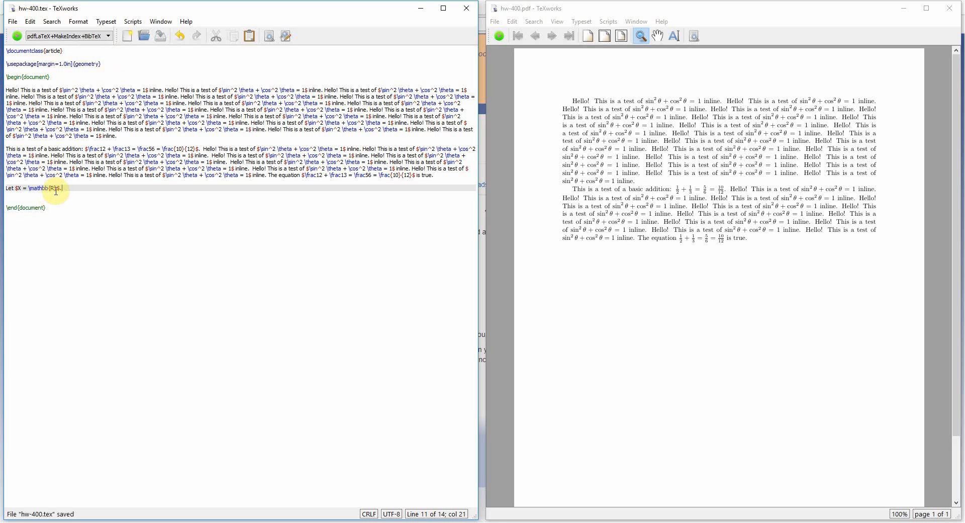
key("ctrl+t")
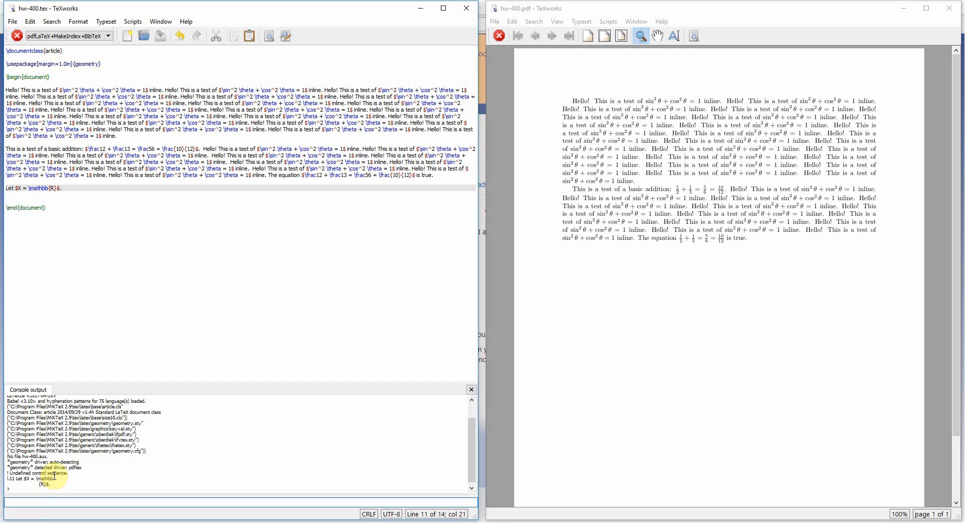
Add \usepackage{amsfonts} below the geometry package, typeset the document again and examine the new last paragraph.
left_click(89, 70)
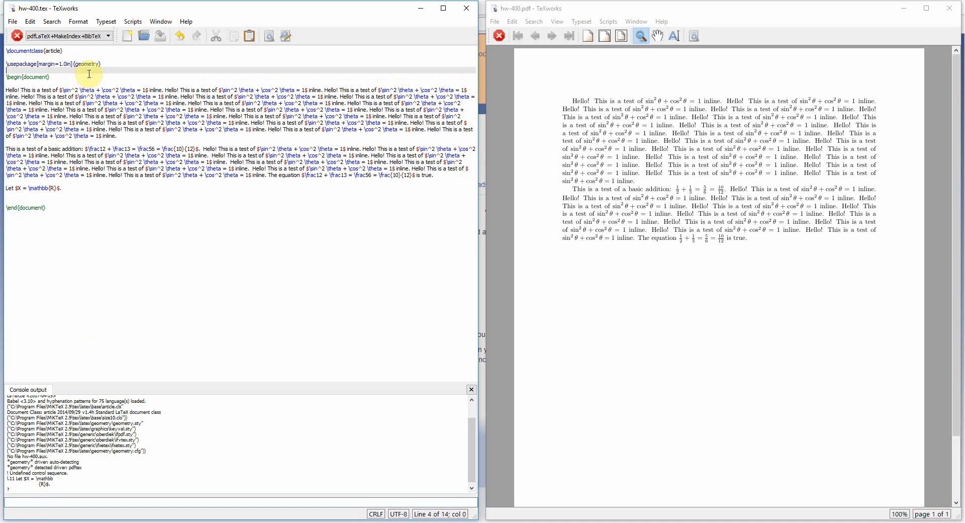
key("Return")
type("\\usepackage{amsfonts")
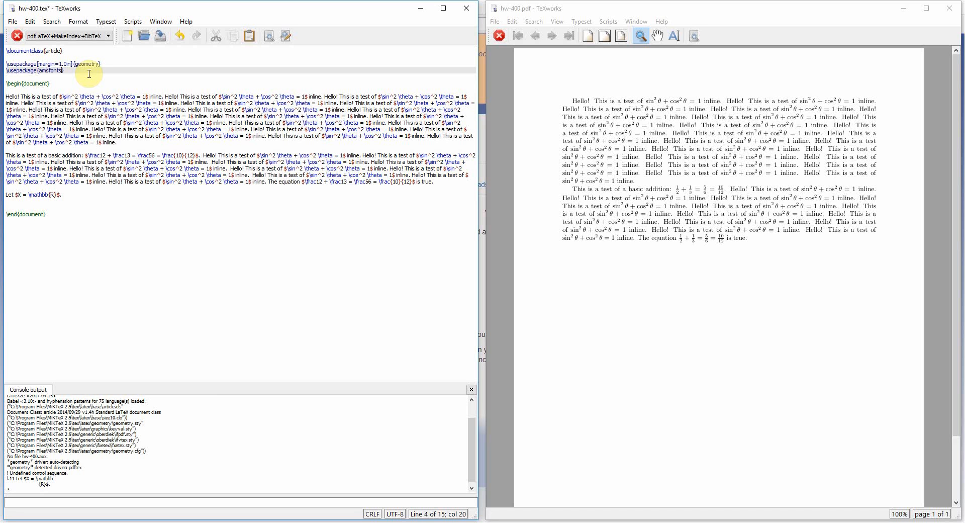
key("ctrl+t")
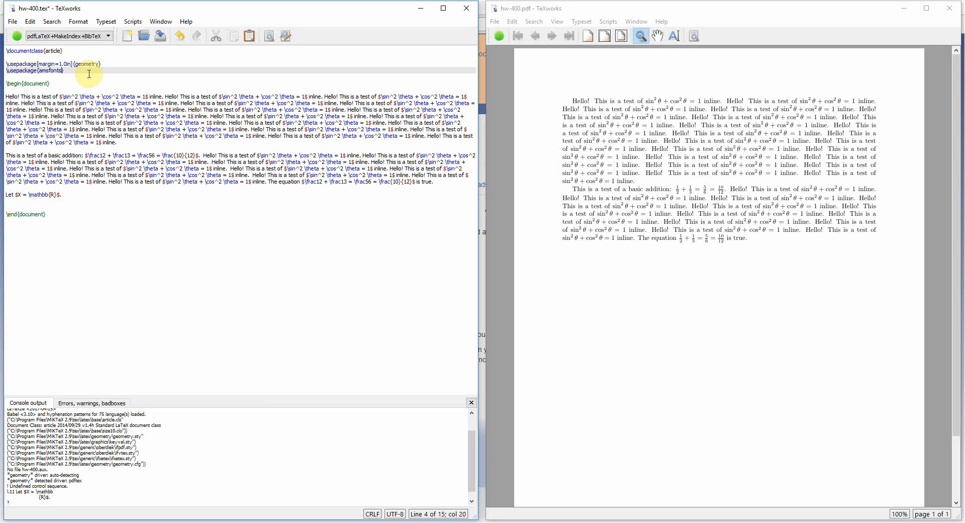
key("ctrl+t")
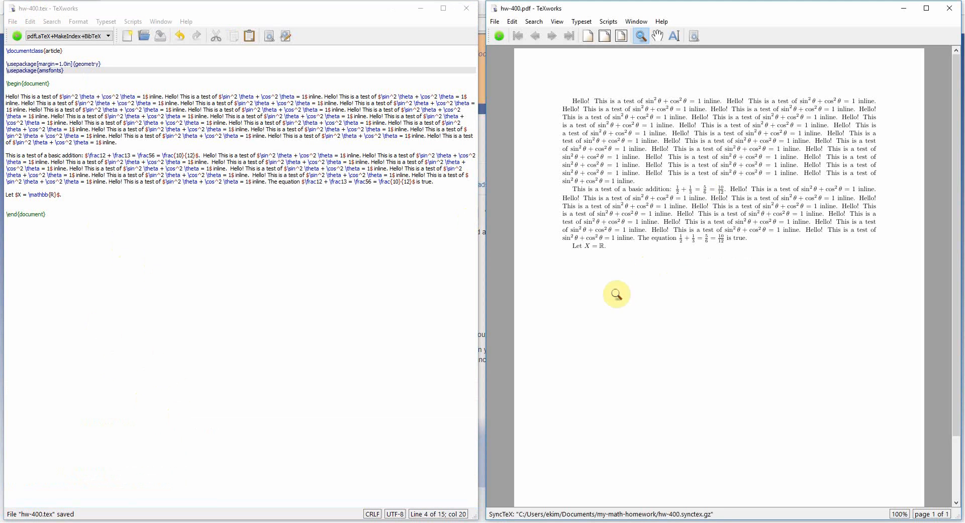
left_click_drag(606, 264, 602, 249)
Add \usepackage{tikz} below the amsfonts package and save the file.
left_click(74, 73)
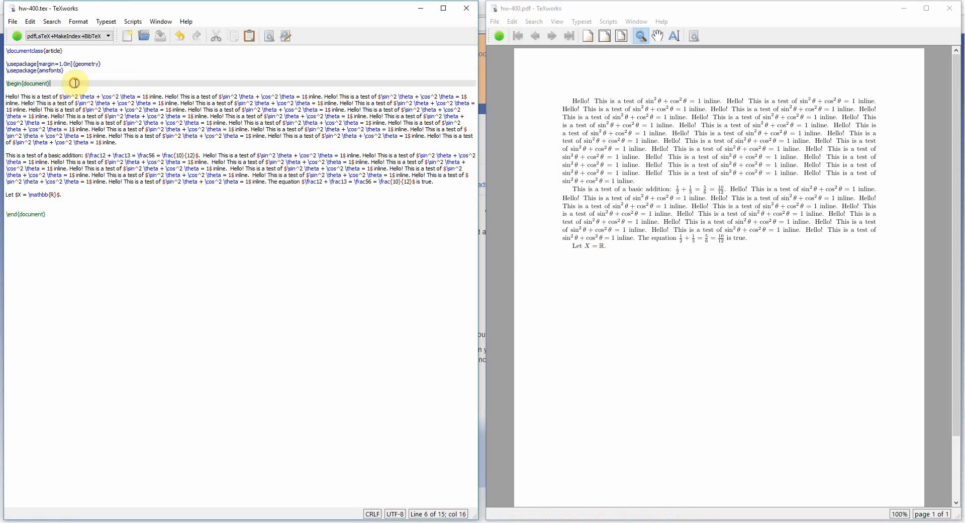
key("Return")
key("Return")
key("BackSpace")
key("BackSpace")
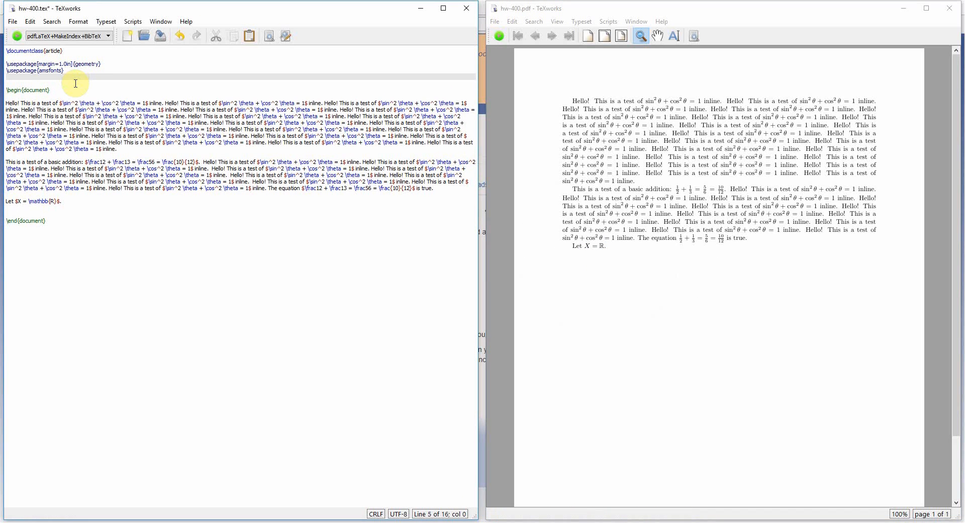
type("\\usepackage{tikz")
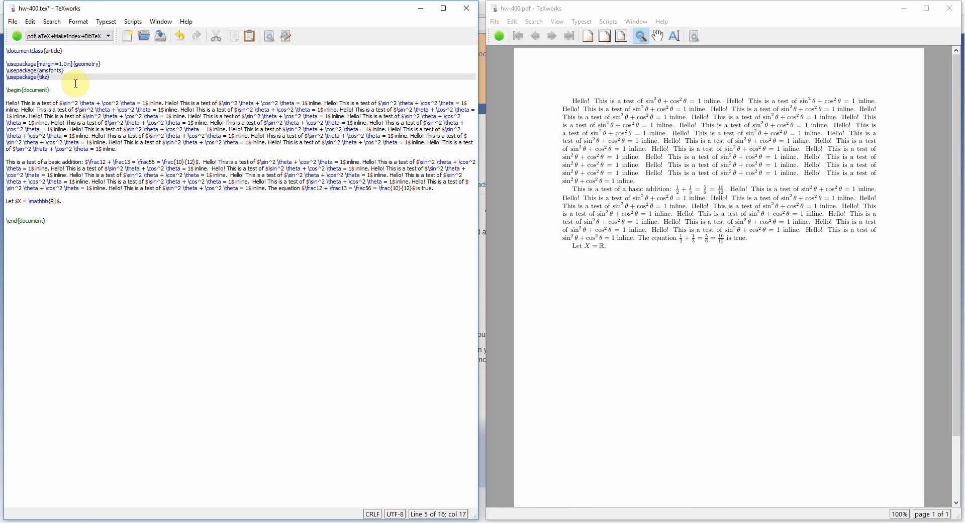
key("ctrl+s")
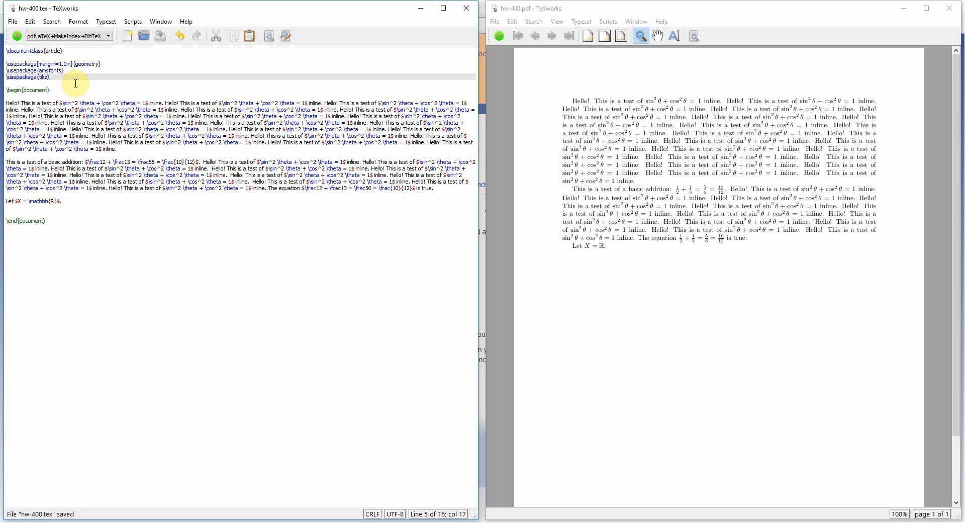
Insert a tikzpicture environment between the "Let $X" paragraph and \end{document}.
left_click(115, 211)
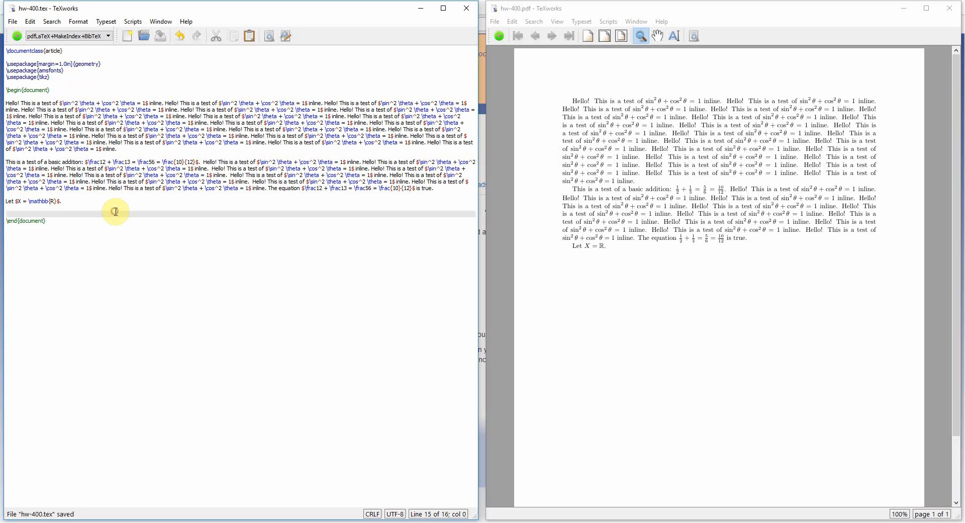
key("Return")
key("Return")
key("Up")
type("\\b")
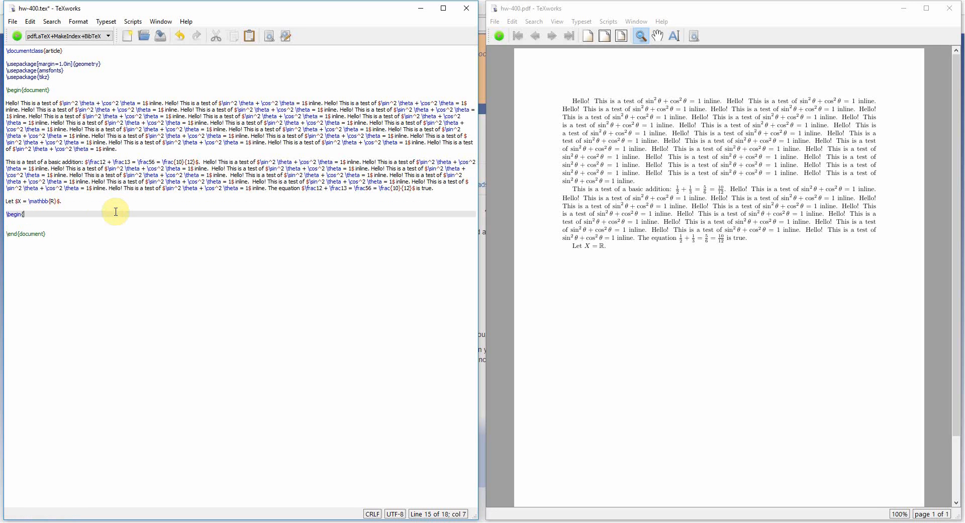
type("egin{tik")
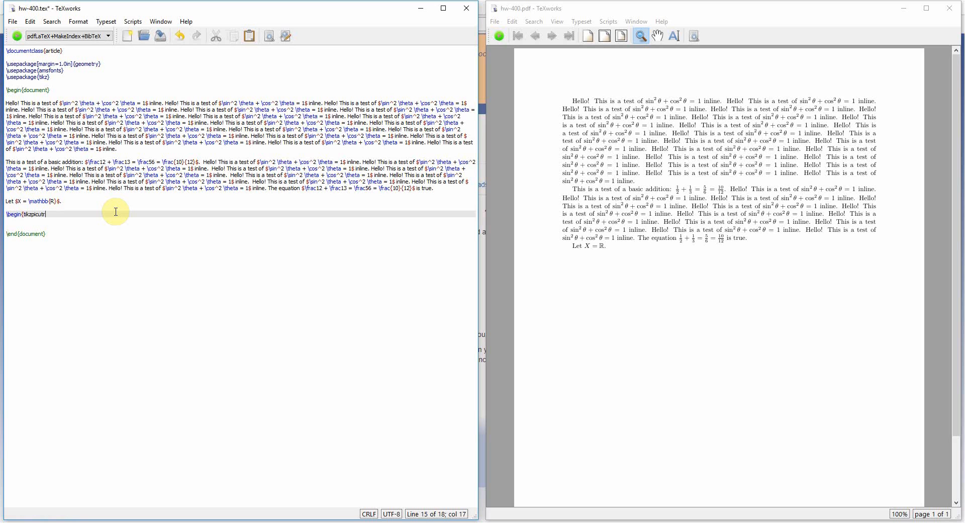
type("zpicture}")
key("Return")
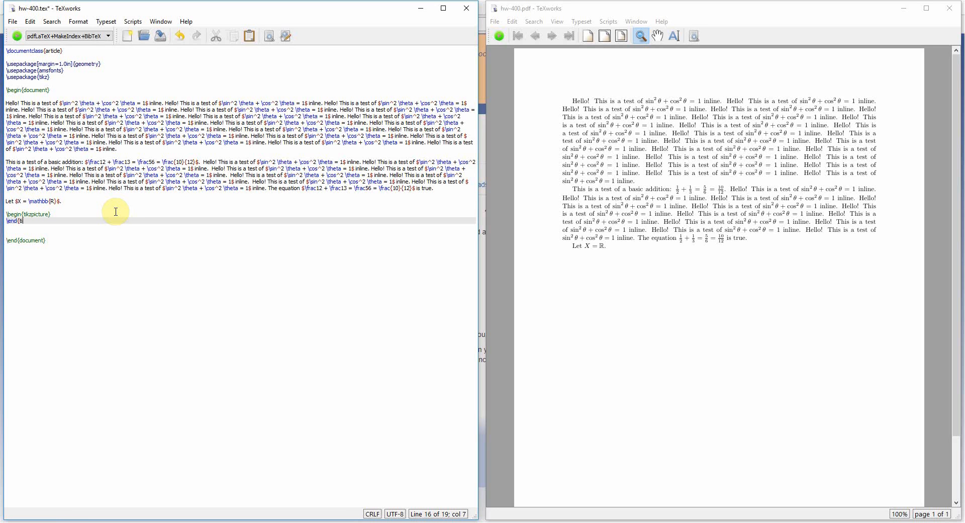
type("\\end{tikzpicture")
Add the line command \draw (0,0) -- (1,0); inside the tikzpicture environment.
key("Up")
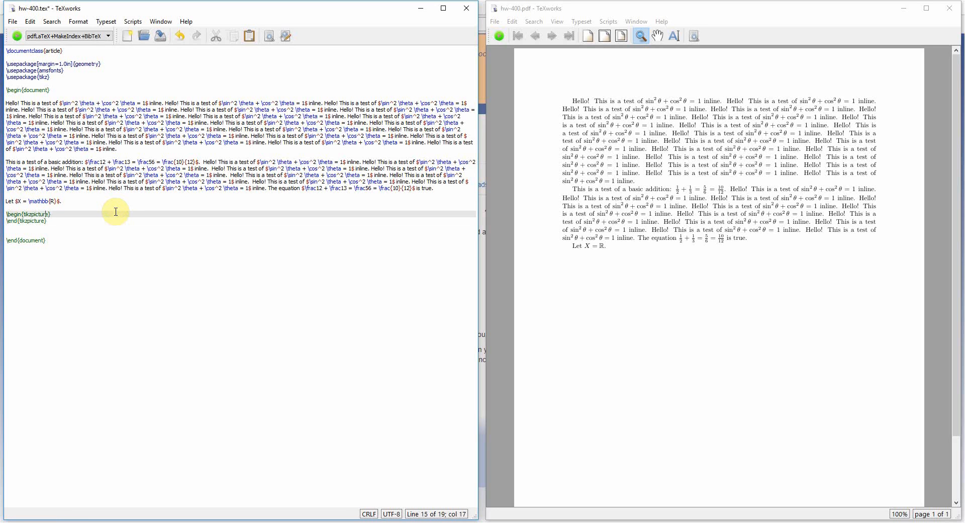
key("Return")
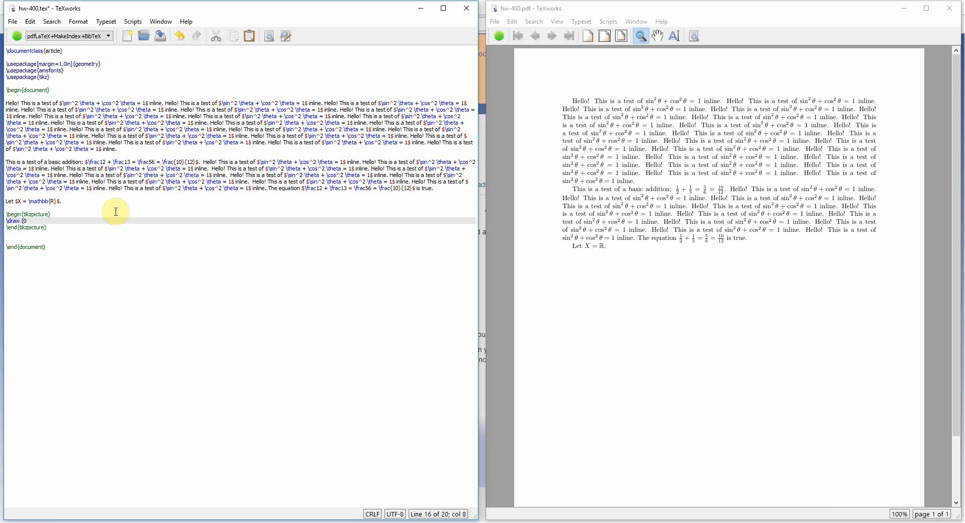
type("\\draw (0,0) -- (1,0);")
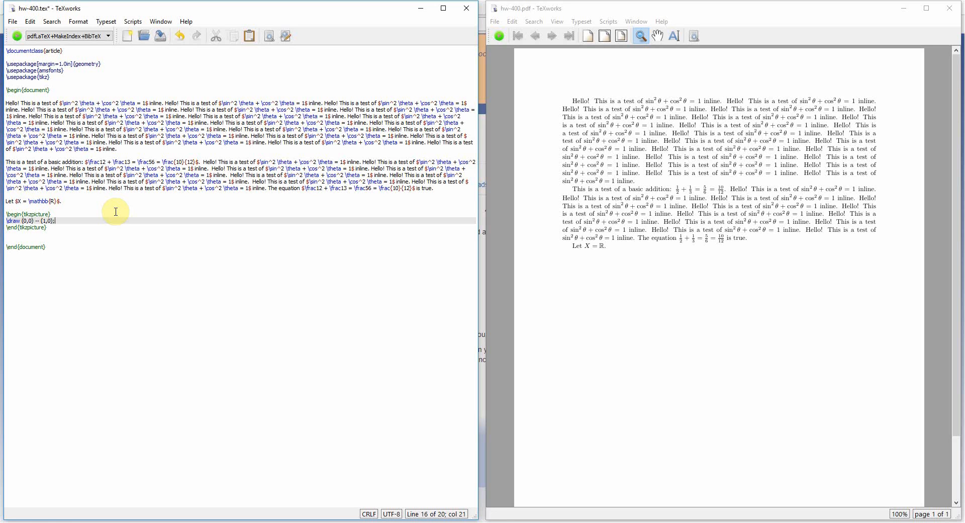
Comment out the \usepackage{tikz} line in the preamble, save the file and typeset the document.
key("ctrl+s")
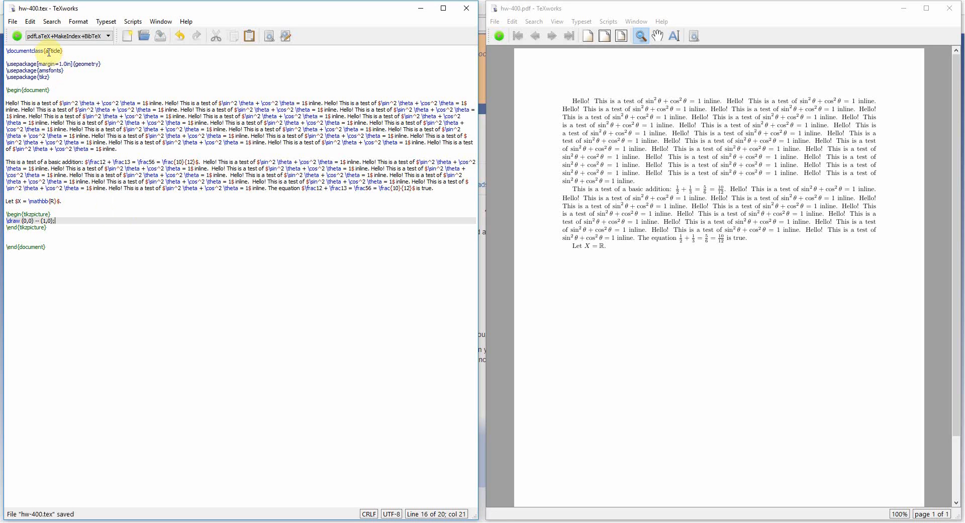
left_click(49, 80)
key("Up")
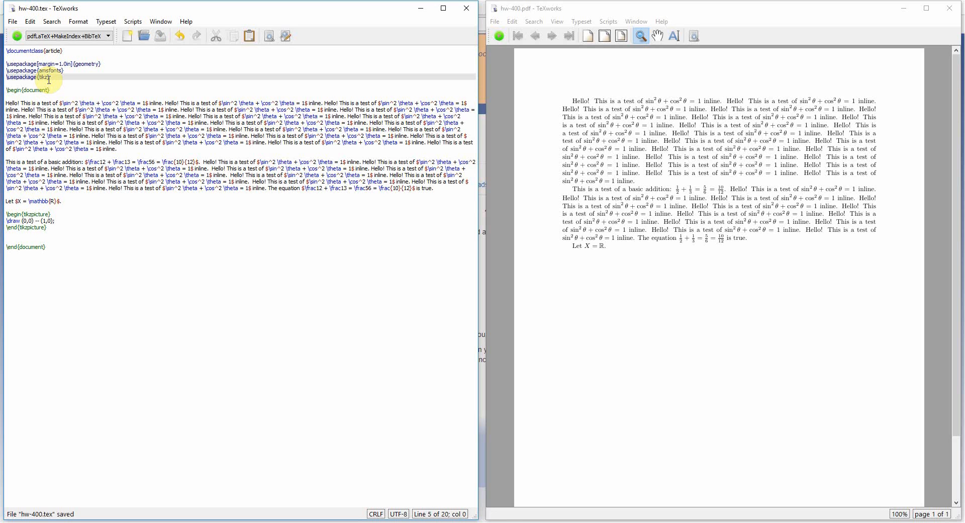
type("%")
key("ctrl+s")
key("ctrl+t")
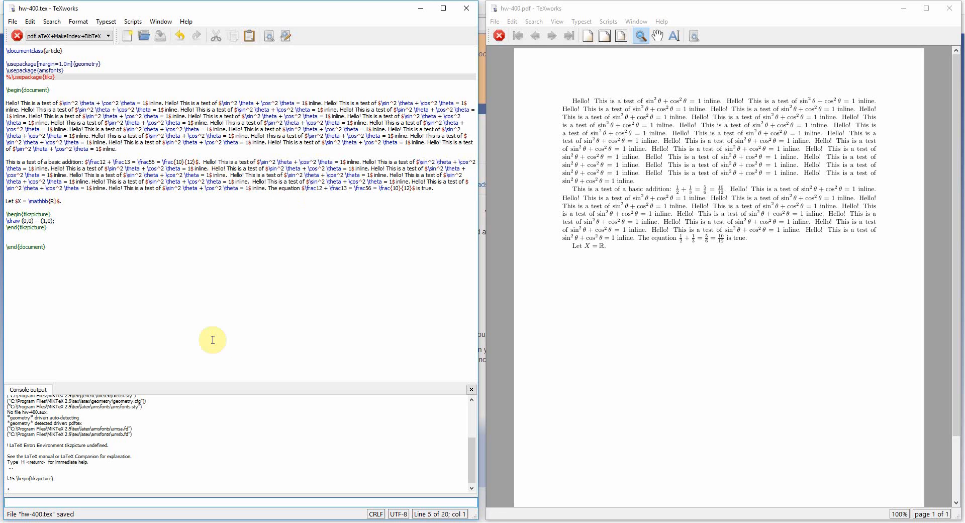
Remove the comment sign from the \usepackage{tikz} line and typeset the document again.
left_click(24, 215)
left_click(54, 79)
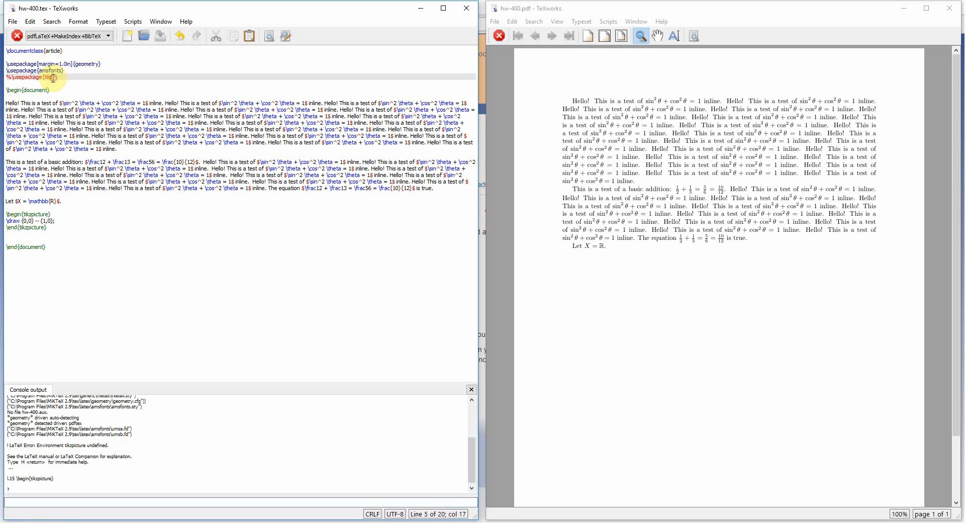
key("Right")
key("Up")
key("Delete")
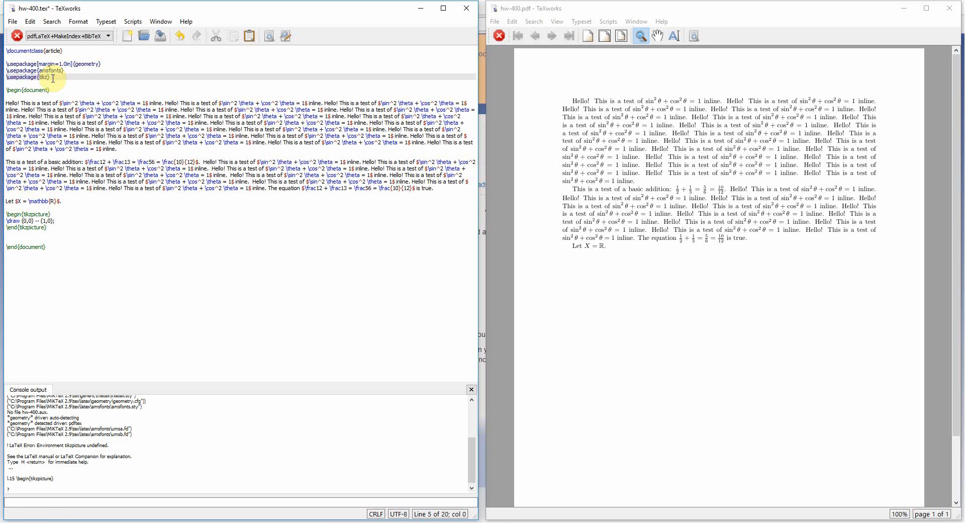
key("ctrl+t")
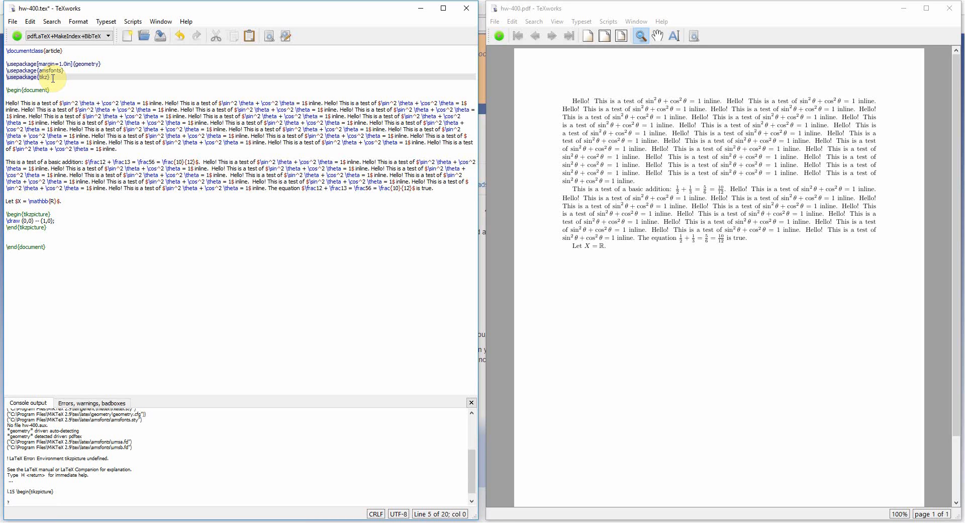
key("ctrl+t")
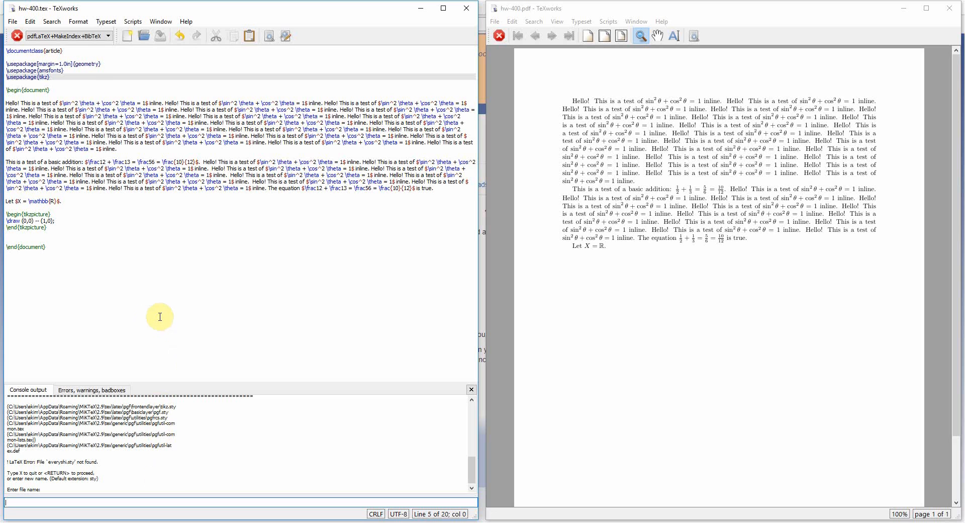
Delete the \draw line from the tikzpicture environment, then save and typeset the document.
left_click(133, 240)
left_click(138, 222)
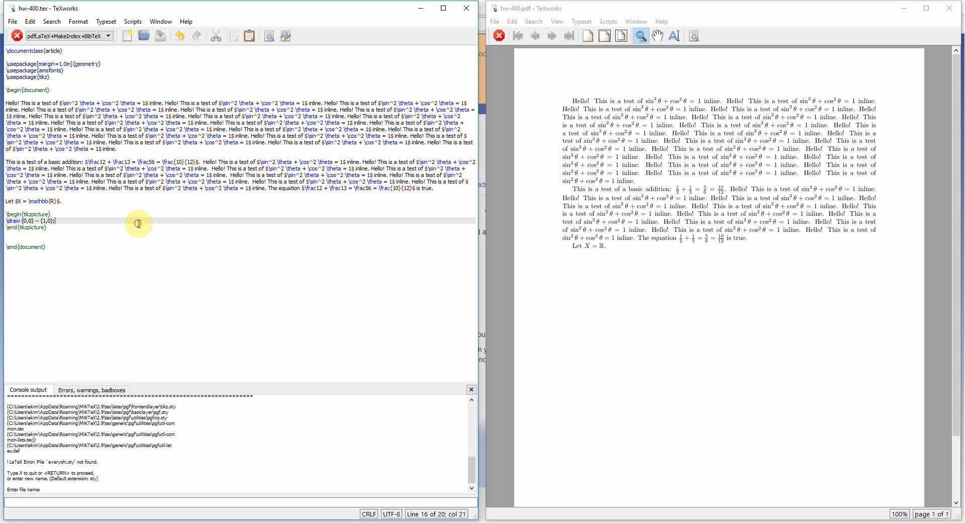
key("Home")
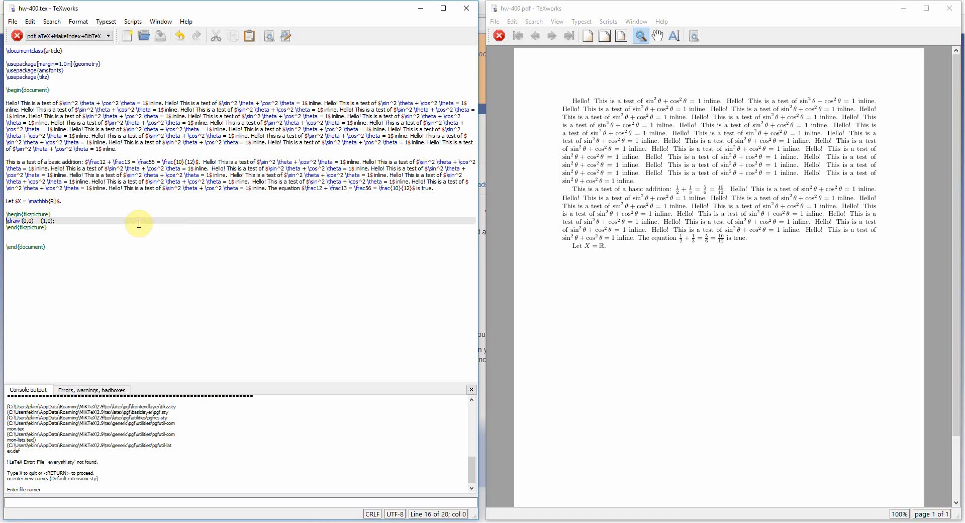
key("shift+Down")
key("Delete")
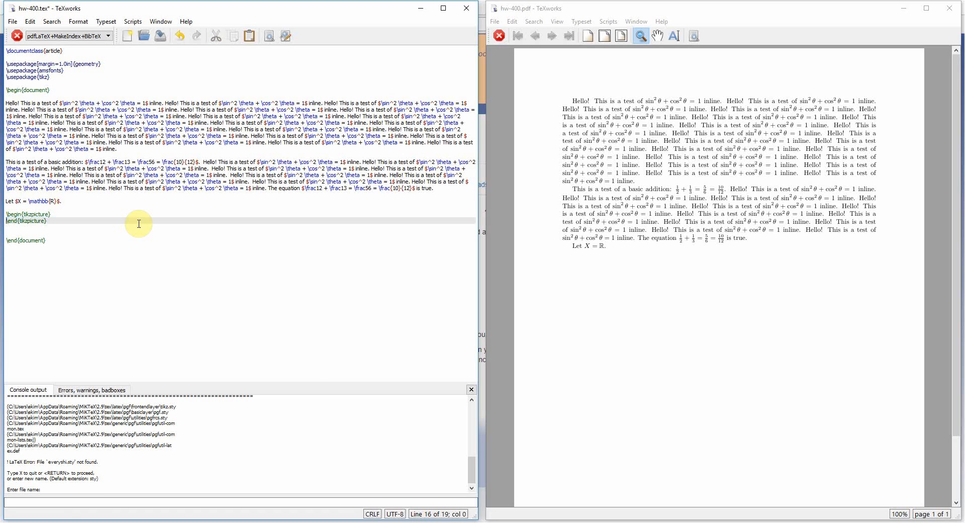
key("ctrl+s")
key("ctrl+t")
key("ctrl+t")
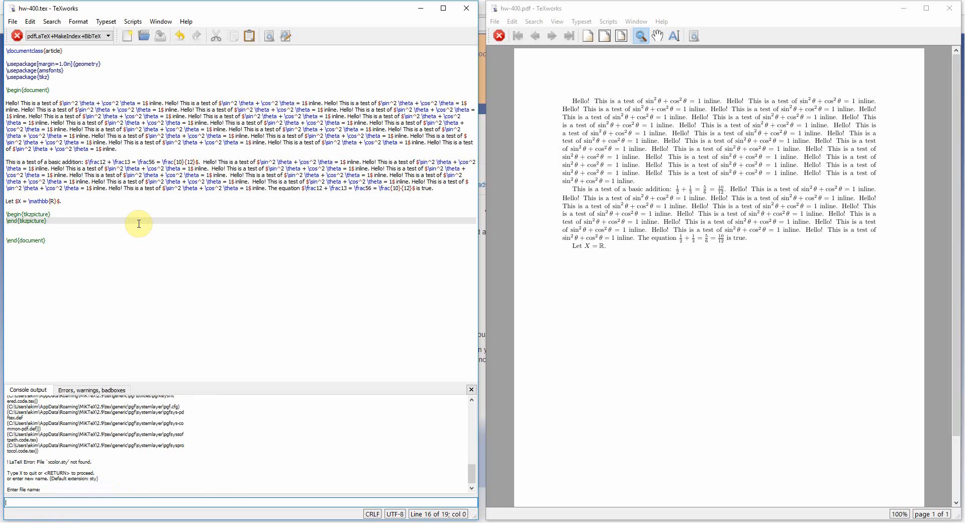
Add \usepackage{xcolor} below the tikz package, then save and typeset the document.
left_click(105, 87)
key("Up")
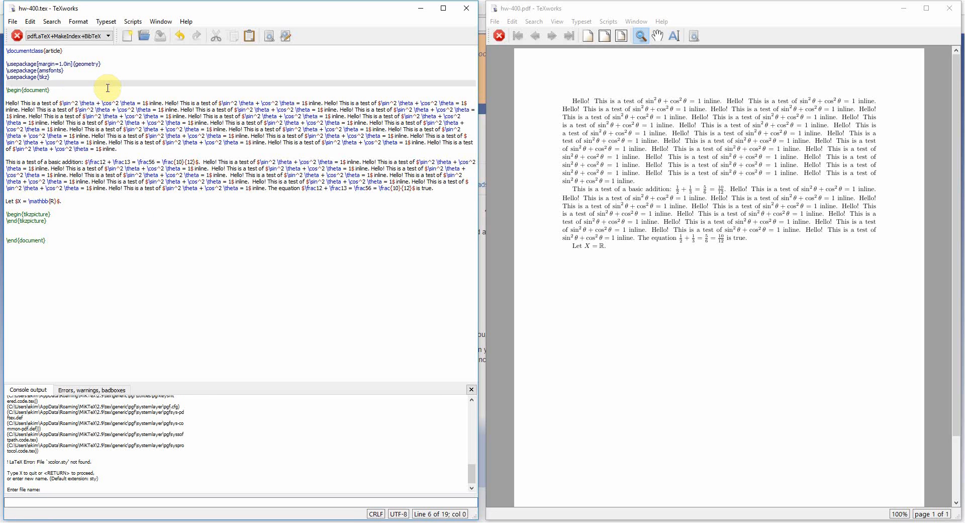
key("Return")
key("Up")
type("\\usep")
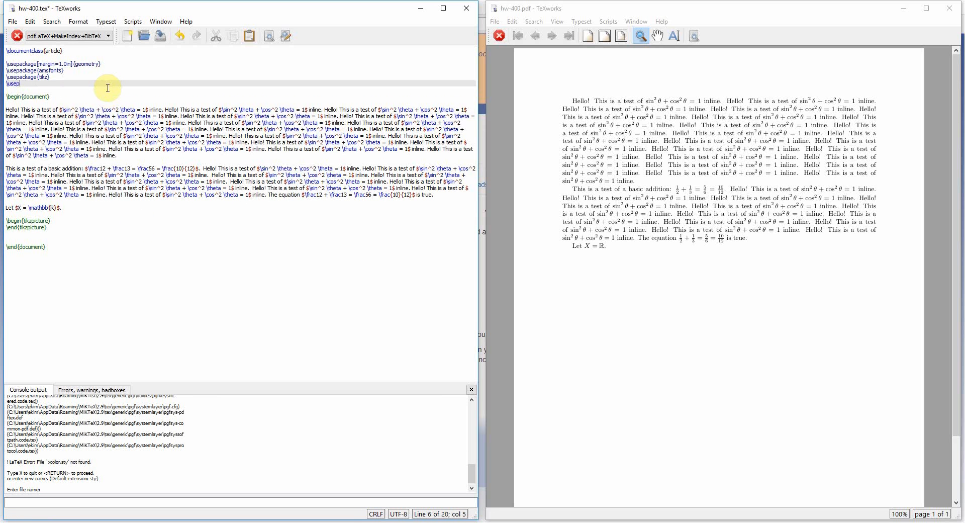
type("ackage{xcolor")
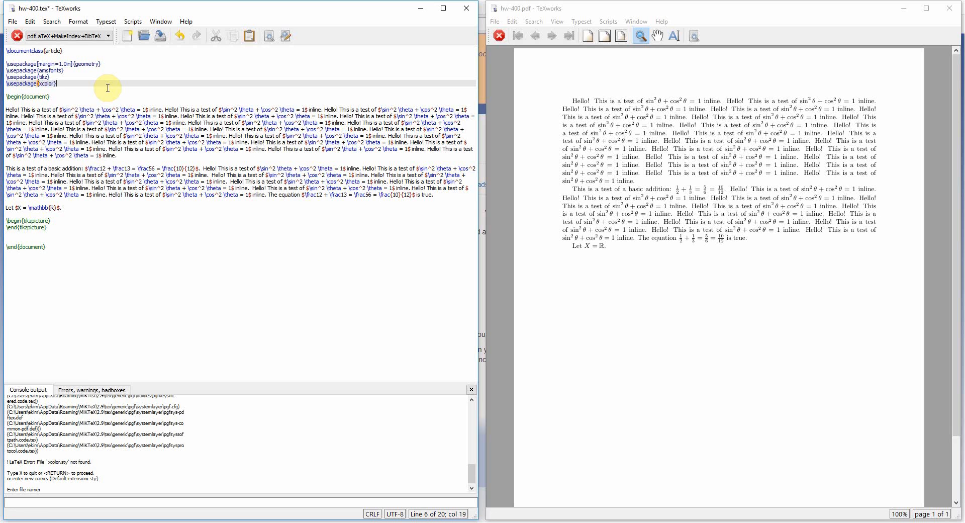
key("ctrl+s")
key("ctrl+t")
key("ctrl+t")
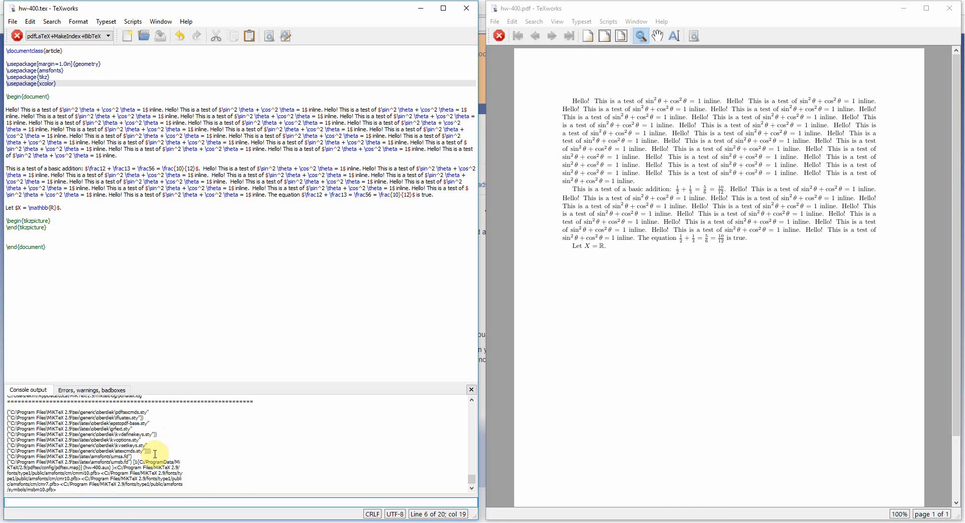
Insert \draw (0,0) -- (1,0); inside the empty tikzpicture environment and typeset the document.
left_click(59, 239)
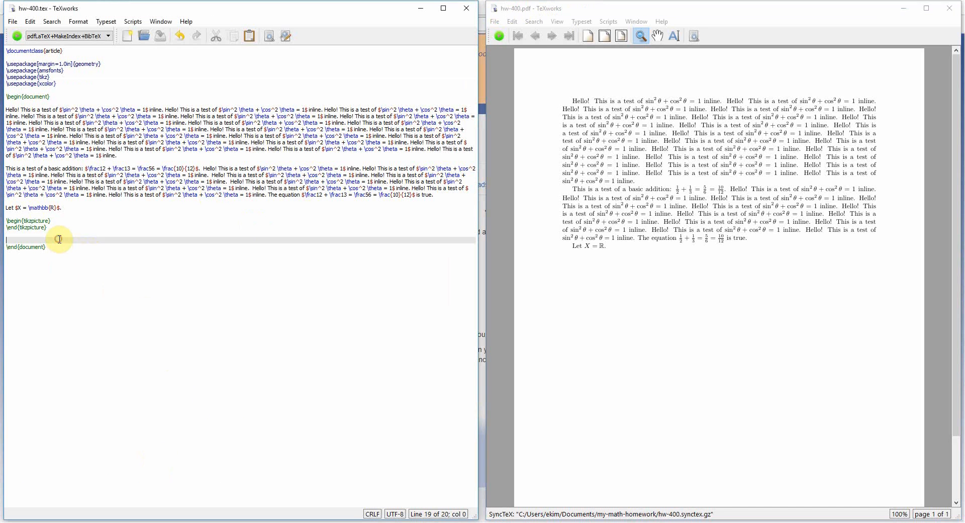
key("Up")
key("Up")
key("Up")
key("Return")
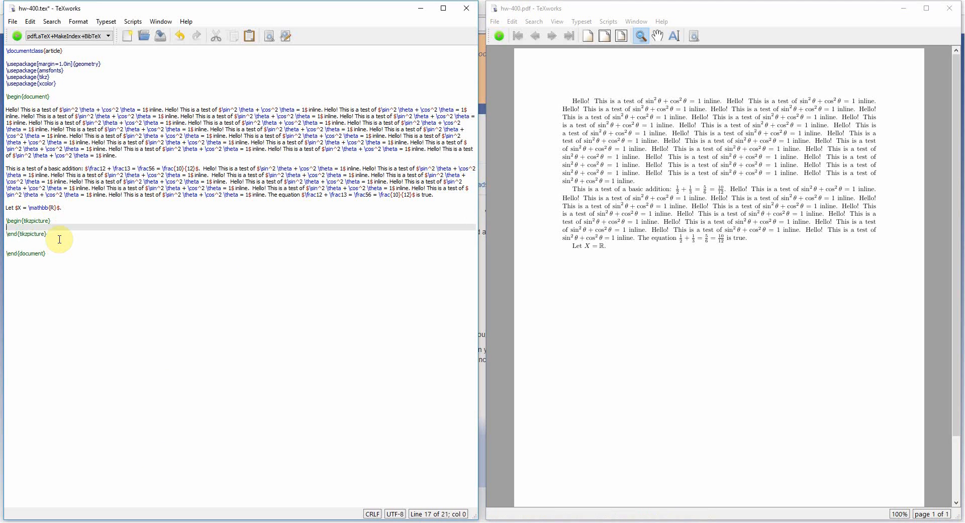
type("\\draw (0,0) -- (1,0);")
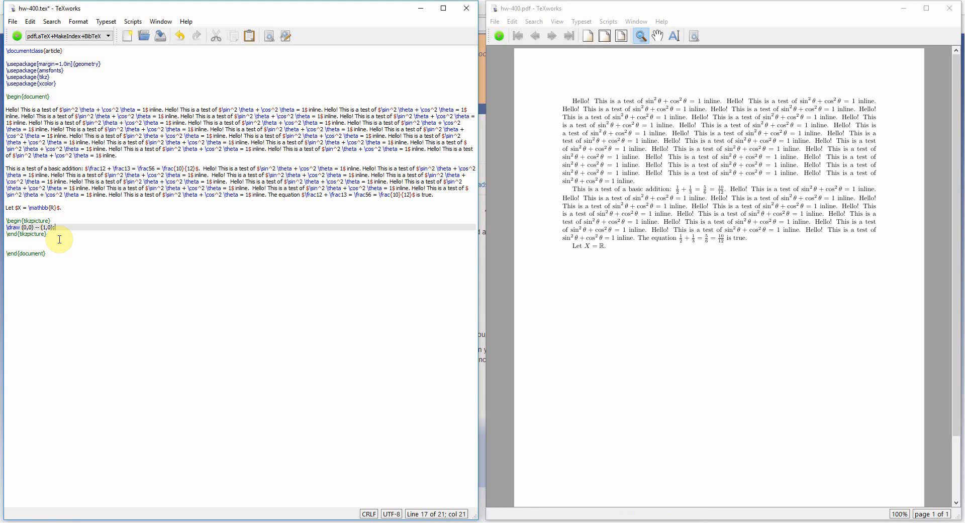
key("ctrl+t")
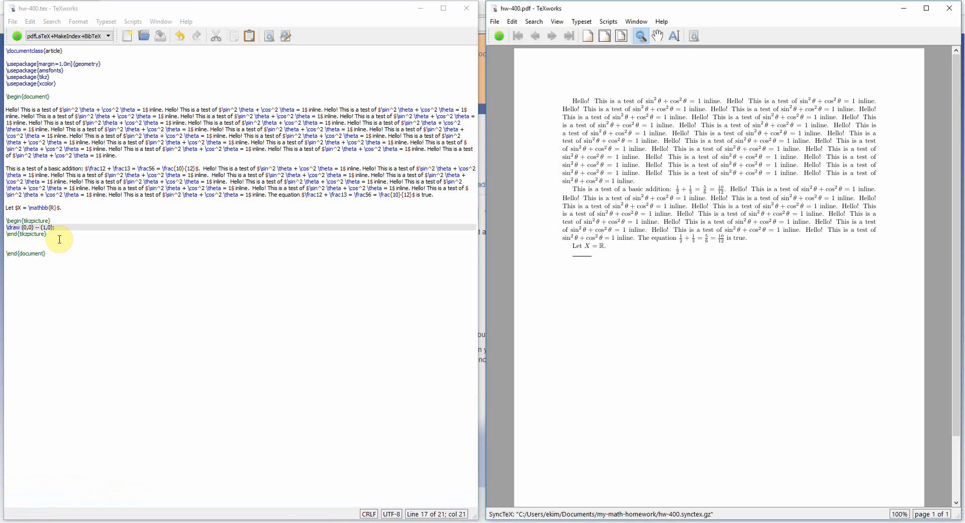
Jump between matching places in the PDF preview and the source, using the "Let $X" line and the paragraph above it.
left_click(596, 250, "ctrl")
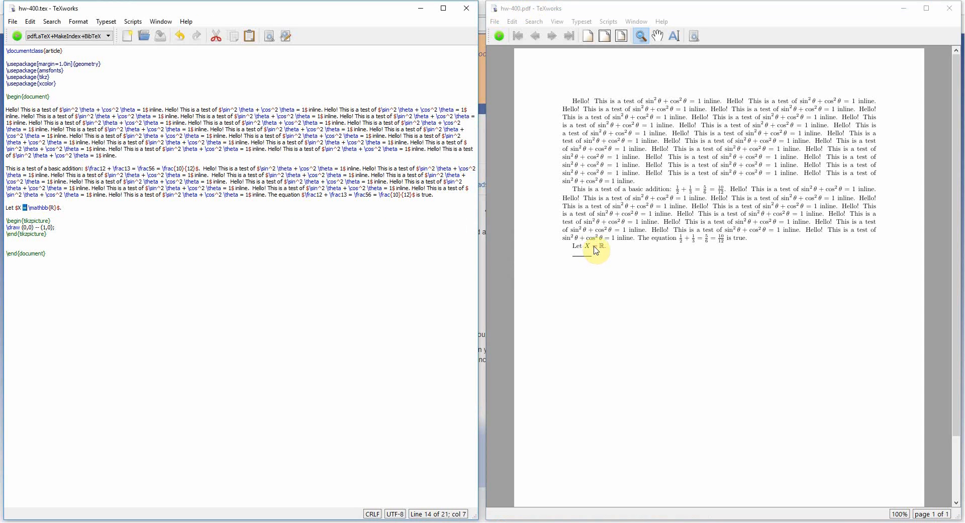
left_click(23, 208)
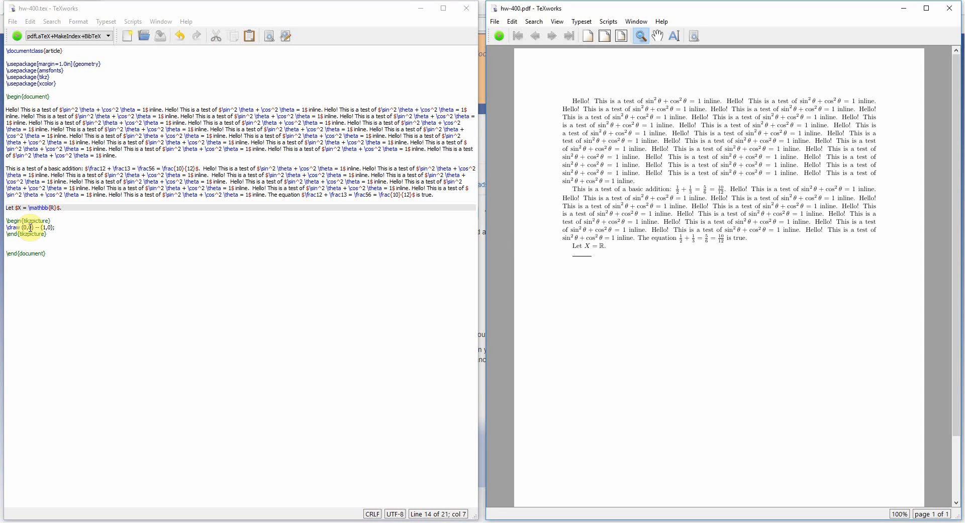
left_click(48, 208)
left_click(47, 200, "ctrl")
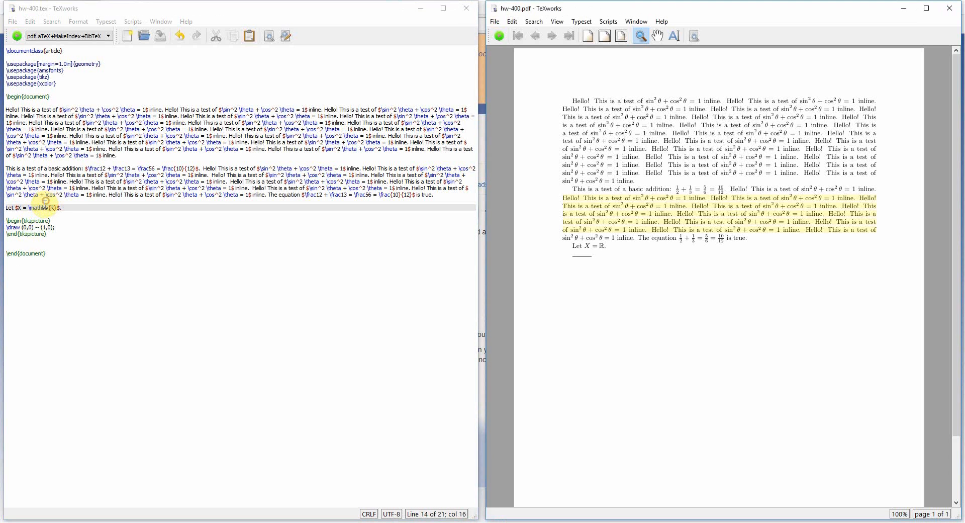
left_click(39, 208, "ctrl")
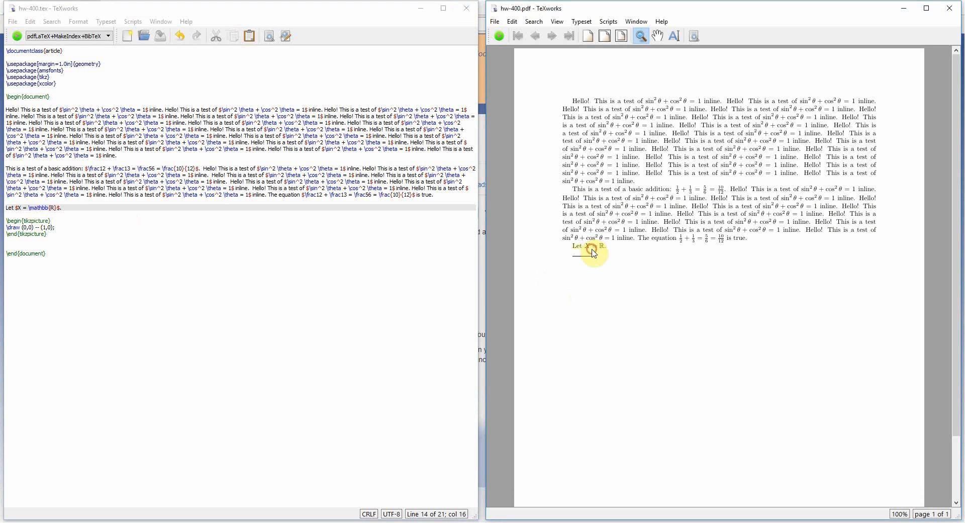
left_click(106, 169)
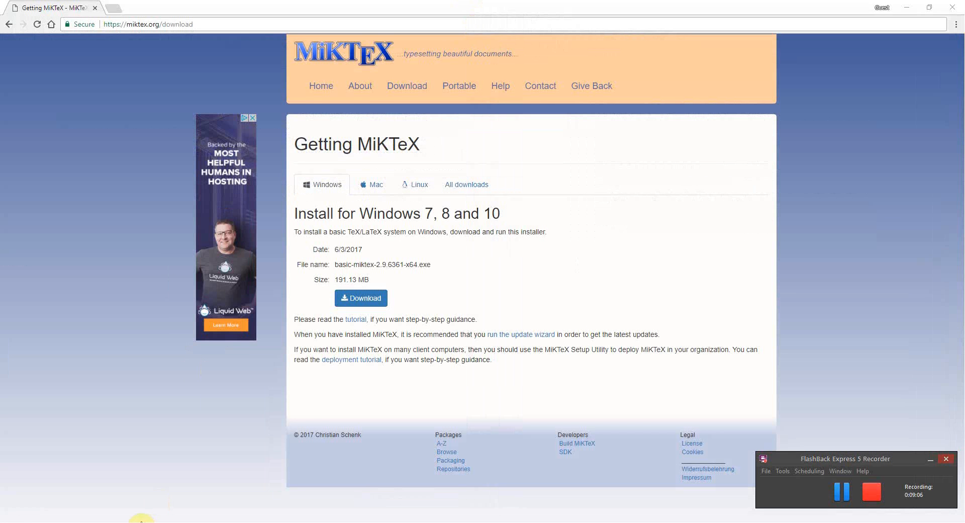
Launch TeXworks from the Windows search and open hw-400.tex from the my-math-homework folder.
left_click(144, 521)
type("tex")
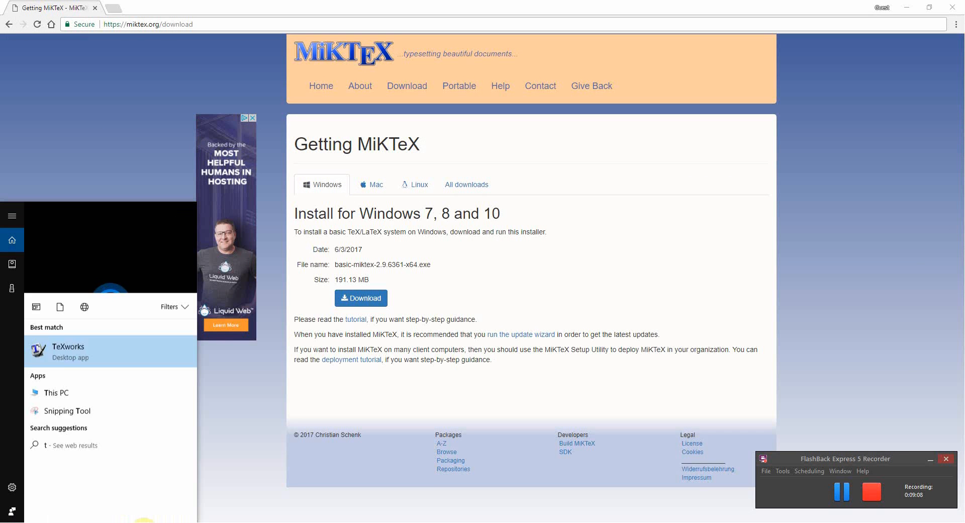
left_click(60, 342)
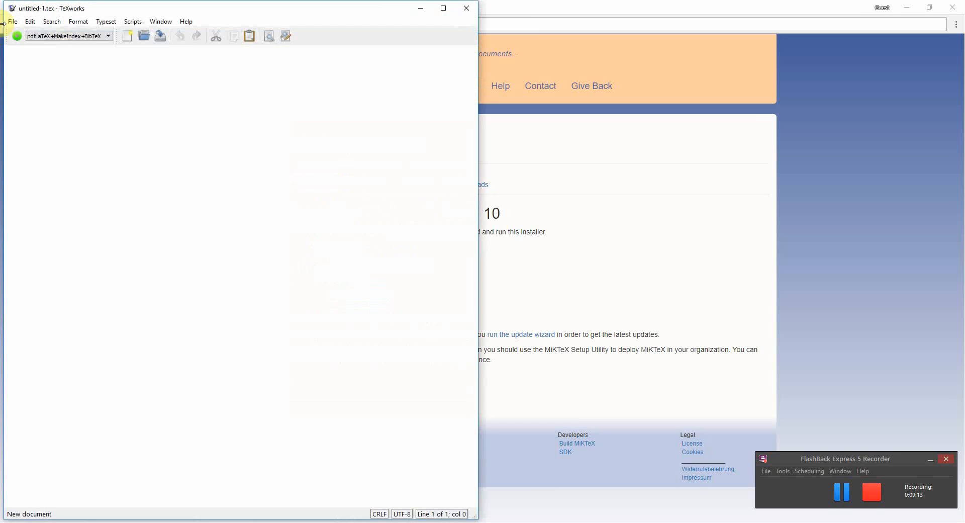
left_click(13, 22)
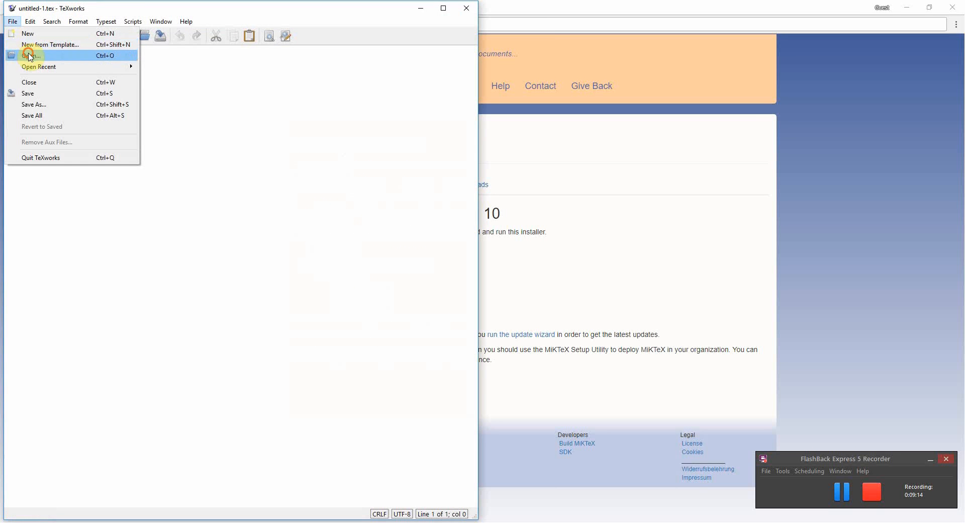
left_click(28, 55)
left_click(119, 87)
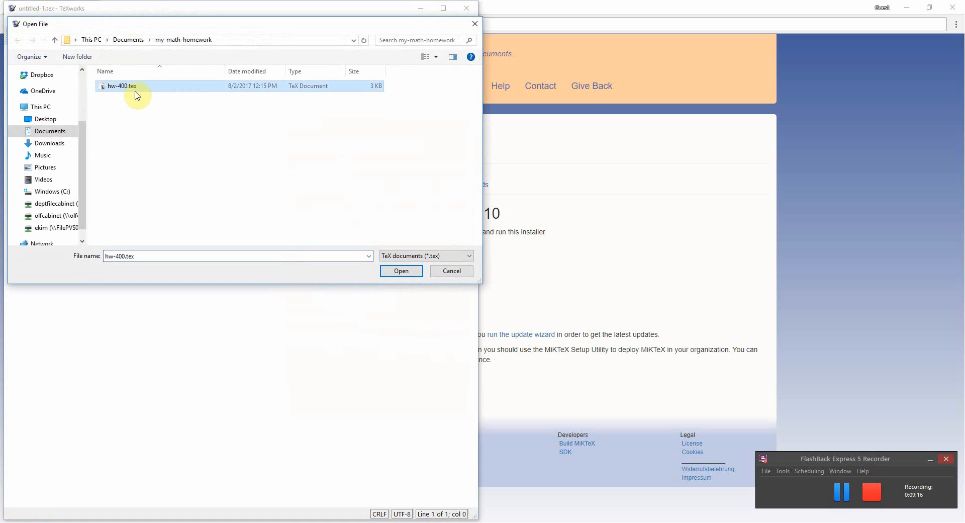
double_click(132, 89)
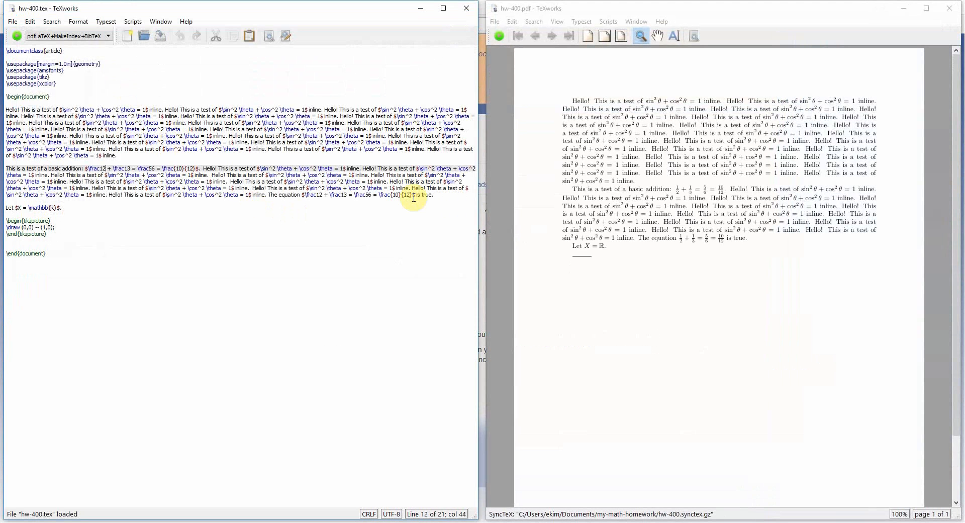
Append the filler text "aoeuthuntaoeh naoehnaoehsn" to the "Let $X" line, then save and typeset the document.
left_click(573, 189, "ctrl")
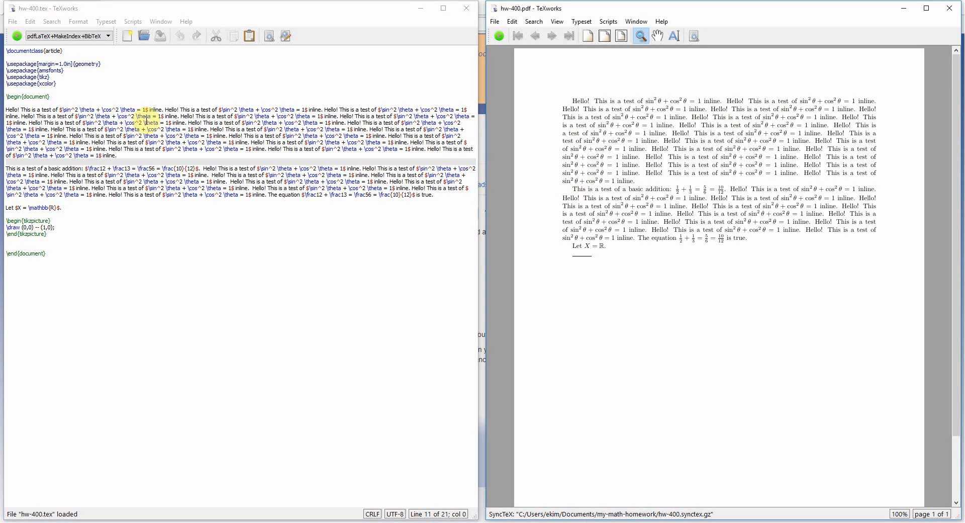
left_click(122, 204)
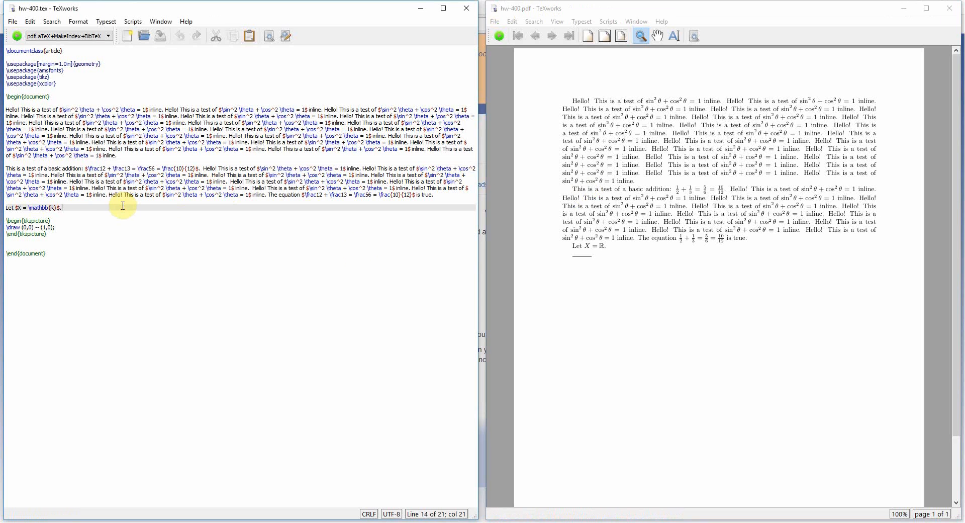
type("aoeuthuntaoeh naoehnaoehsn")
key("ctrl+s")
key("ctrl+t")
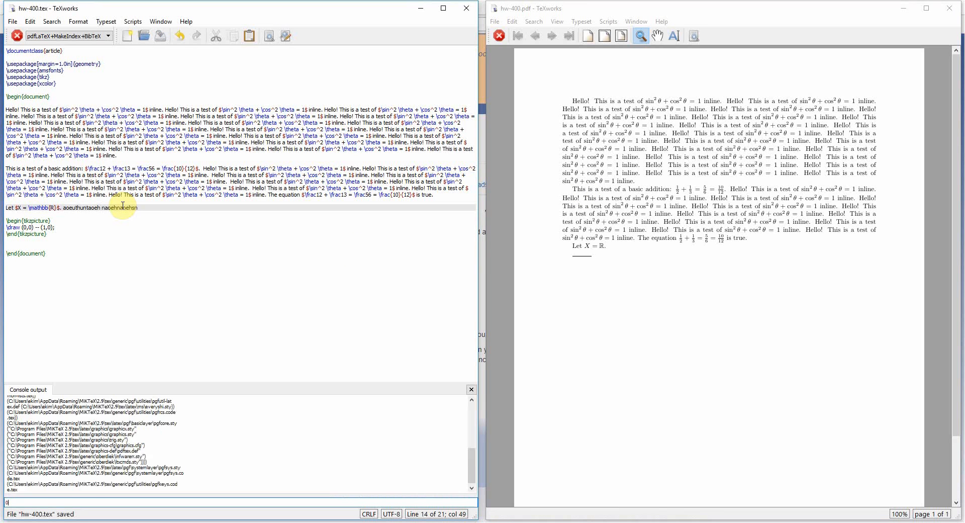